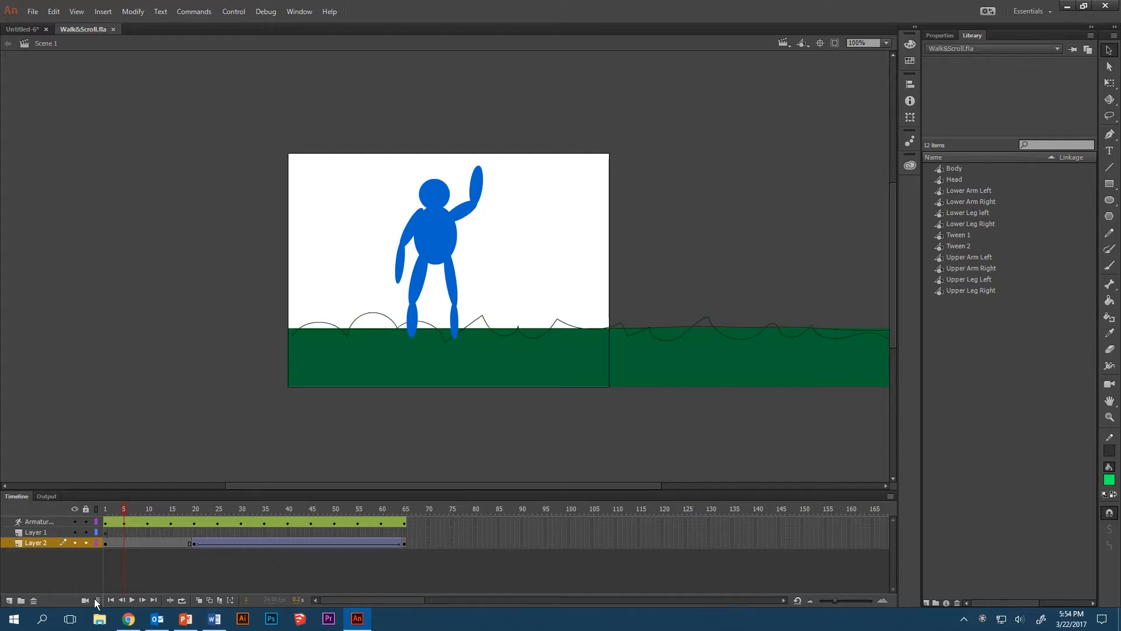
# Play the Walk&Scroll animation on the timeline, then preview it as a test movie and close the preview.
pyautogui.click(134, 598)
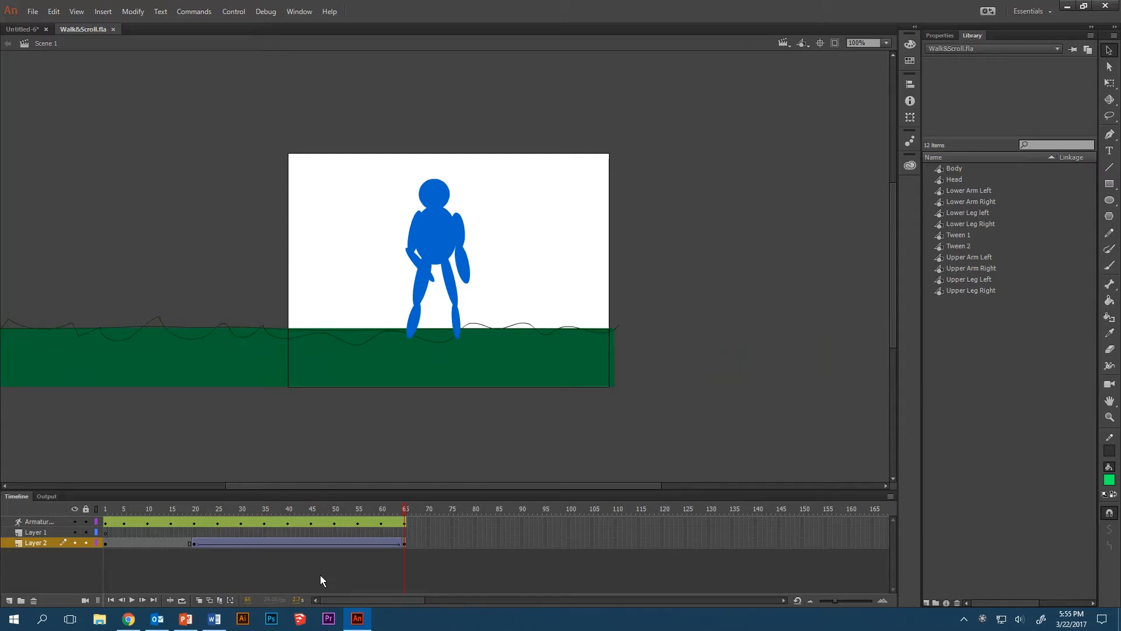
pyautogui.hotkey('ctrl', 'Return')
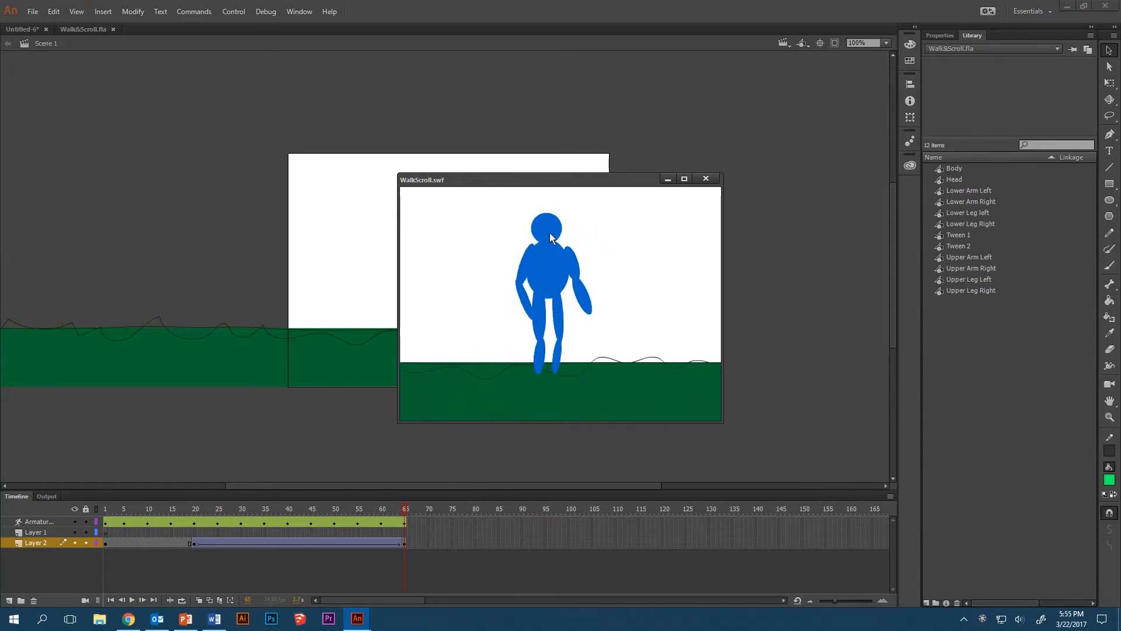
pyautogui.click(707, 179)
# Create a new ActionScript 3.0 document with the default settings.
pyautogui.click(32, 13)
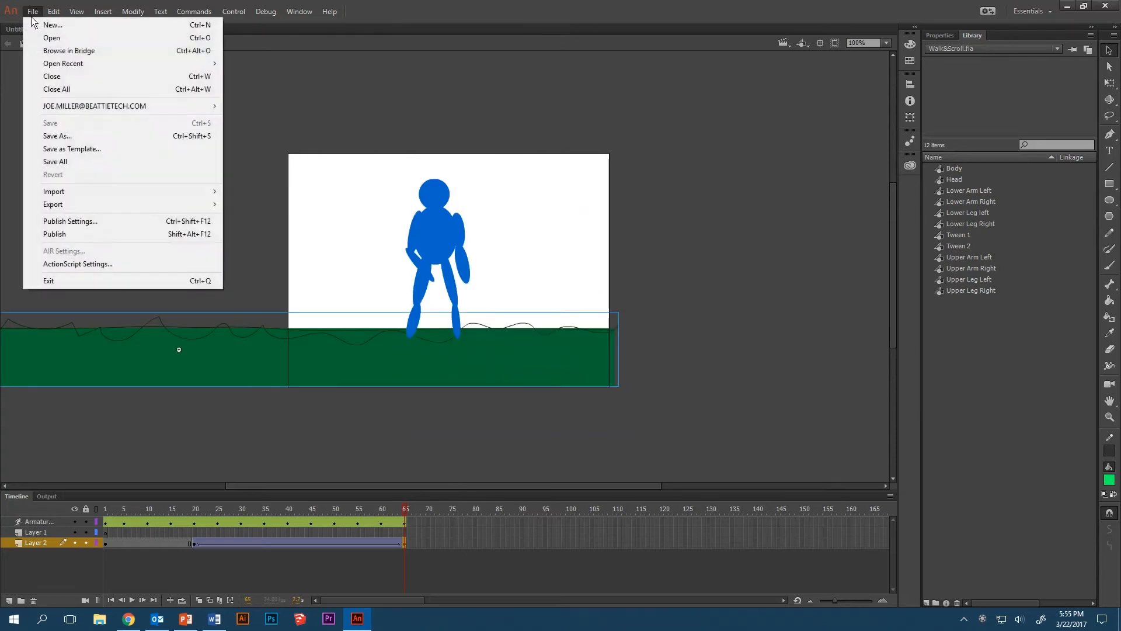
pyautogui.click(75, 27)
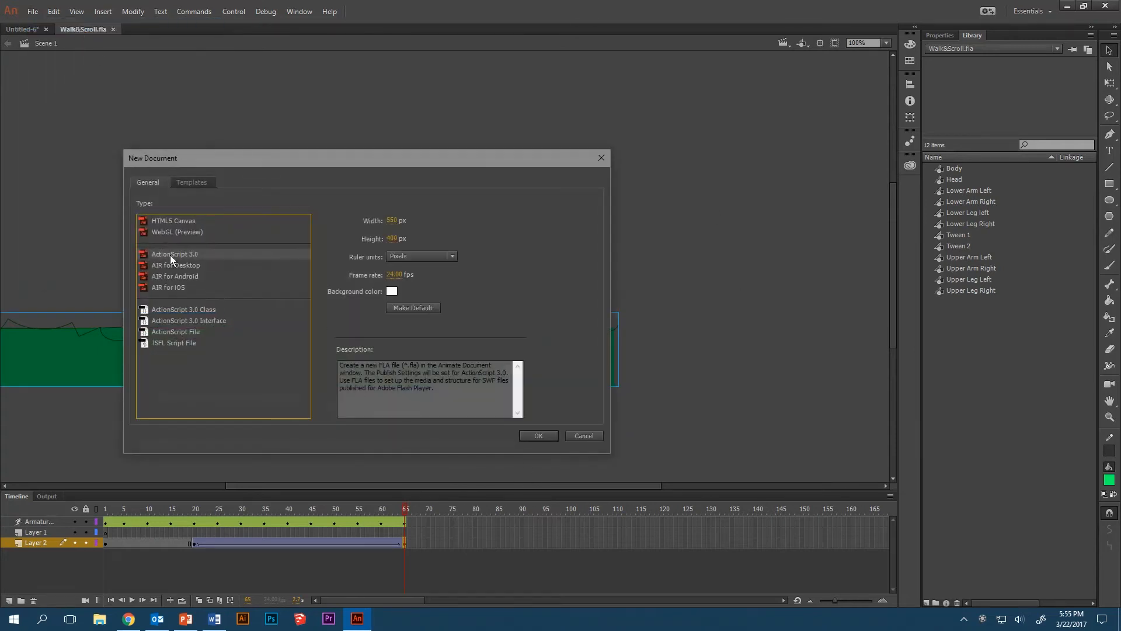
pyautogui.click(532, 434)
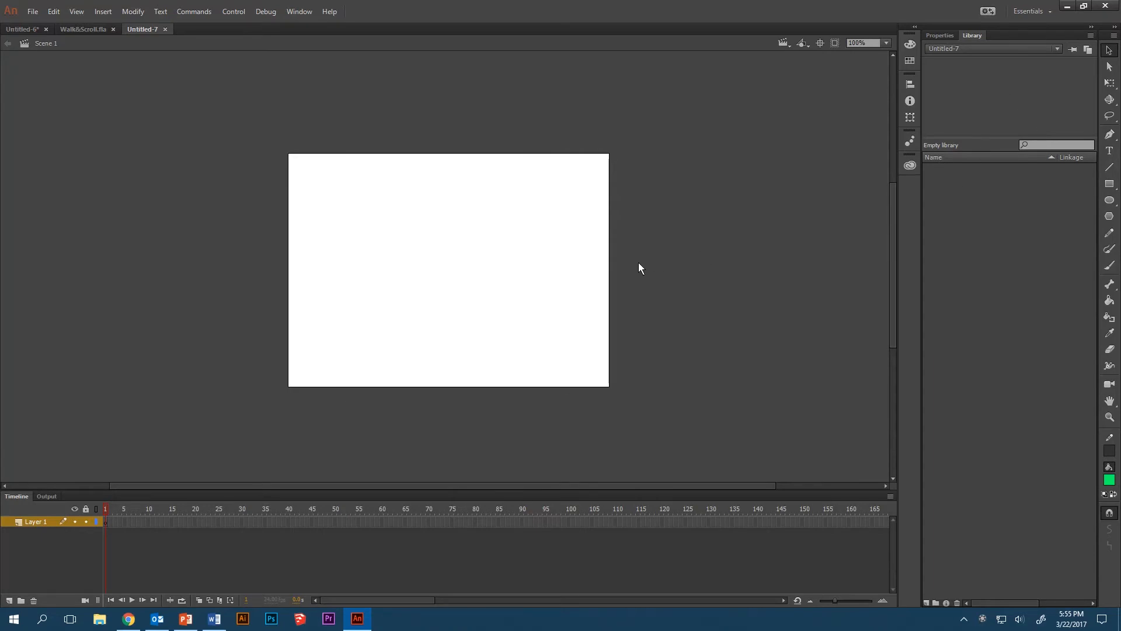
# Draw a green potted cactus with side arms, a small round cactus, spines and inner detail lines using the Brush tool.
pyautogui.click(1114, 269)
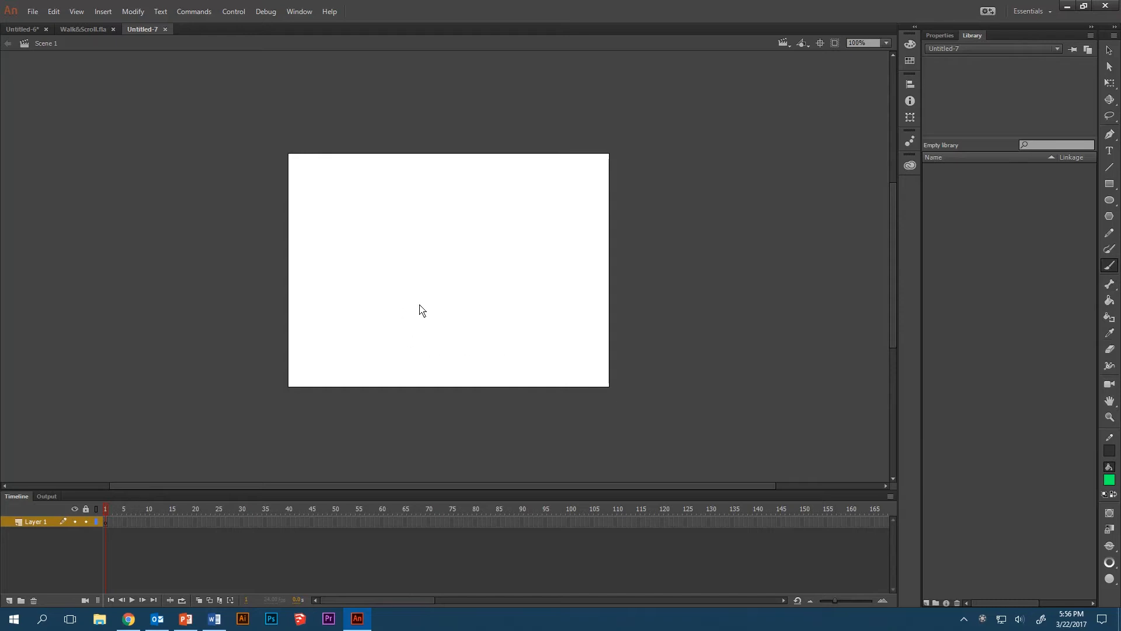
pyautogui.moveTo(384, 300)
pyautogui.mouseDown()
pyautogui.moveTo(402, 341)
pyautogui.moveTo(428, 342)
pyautogui.moveTo(443, 313)
pyautogui.moveTo(441, 294)
pyautogui.moveTo(385, 300)
pyautogui.moveTo(403, 296)
pyautogui.moveTo(370, 246)
pyautogui.moveTo(393, 250)
pyautogui.moveTo(406, 205)
pyautogui.moveTo(423, 218)
pyautogui.moveTo(413, 272)
pyautogui.mouseUp()
pyautogui.moveTo(423, 272); pyautogui.dragTo(431, 270)
pyautogui.moveTo(433, 279); pyautogui.dragTo(438, 276)
pyautogui.moveTo(437, 286); pyautogui.dragTo(442, 284)
pyautogui.moveTo(373, 259); pyautogui.dragTo(366, 259)
pyautogui.moveTo(370, 252)
pyautogui.mouseDown()
pyautogui.moveTo(392, 199)
pyautogui.moveTo(433, 214)
pyautogui.moveTo(416, 252)
pyautogui.moveTo(388, 263)
pyautogui.mouseUp()
pyautogui.moveTo(396, 217); pyautogui.dragTo(395, 241)
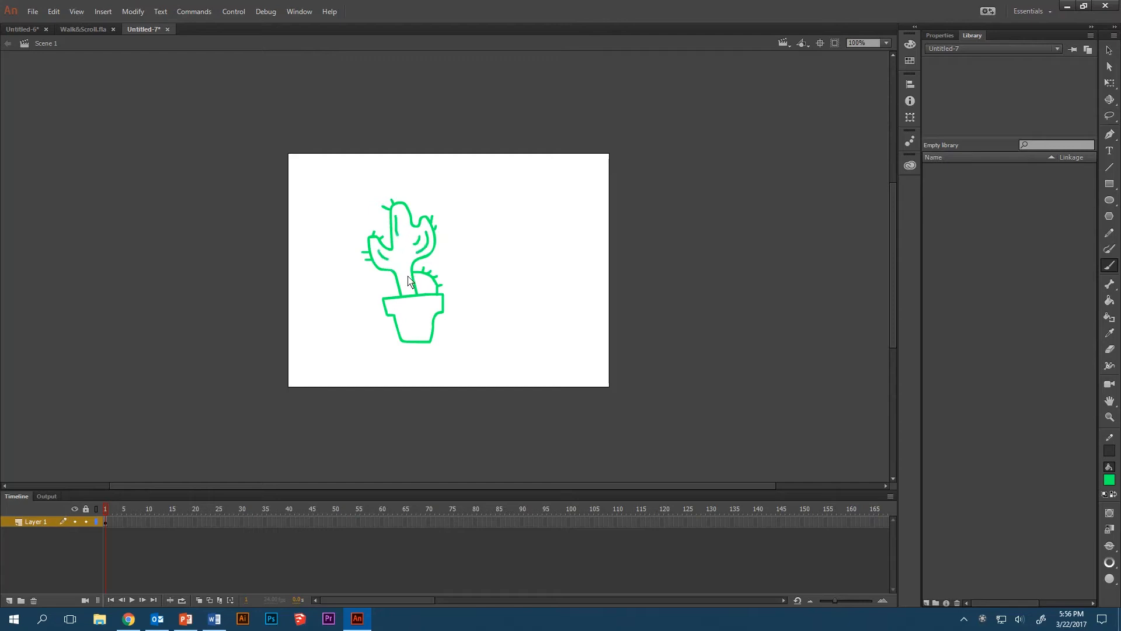
# Brush detail lines on the small cactus and pot, two feet below the pot, and an arm on each side.
pyautogui.moveTo(419, 278)
pyautogui.mouseDown()
pyautogui.moveTo(415, 291)
pyautogui.moveTo(432, 290)
pyautogui.moveTo(401, 316)
pyautogui.mouseUp()
pyautogui.moveTo(425, 367)
pyautogui.mouseDown()
pyautogui.moveTo(437, 350)
pyautogui.moveTo(447, 372)
pyautogui.moveTo(400, 370)
pyautogui.moveTo(403, 357)
pyautogui.moveTo(390, 354)
pyautogui.moveTo(385, 369)
pyautogui.mouseUp()
pyautogui.click(453, 303)
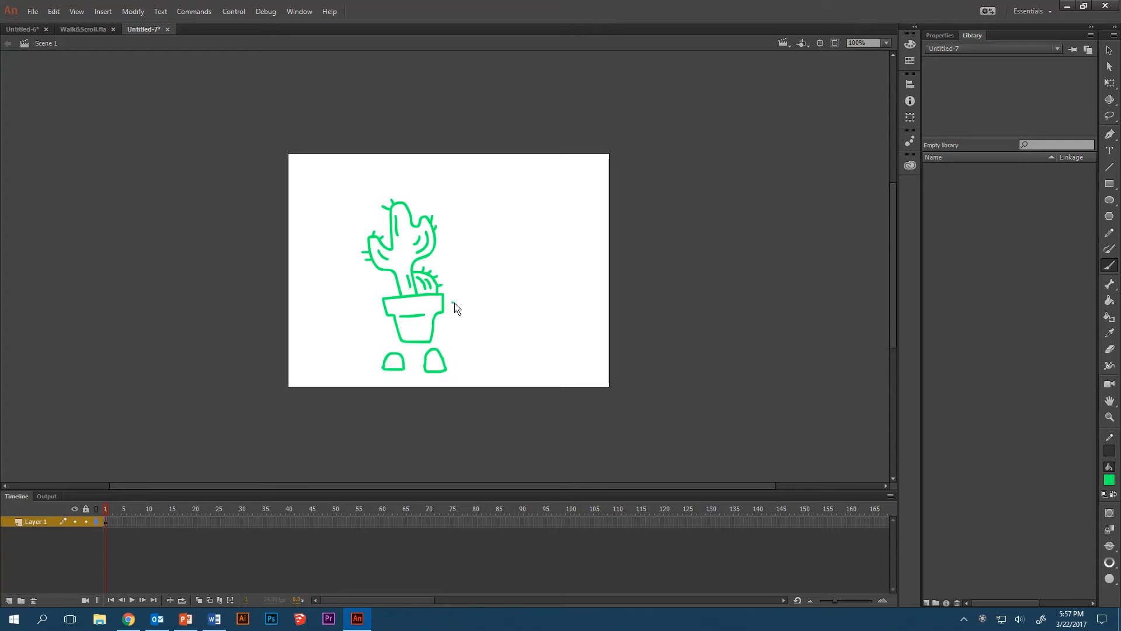
pyautogui.moveTo(455, 304)
pyautogui.mouseDown()
pyautogui.moveTo(484, 316)
pyautogui.moveTo(471, 325)
pyautogui.moveTo(452, 310)
pyautogui.mouseUp()
pyautogui.moveTo(377, 305)
pyautogui.mouseDown()
pyautogui.moveTo(353, 323)
pyautogui.moveTo(378, 308)
pyautogui.moveTo(365, 327)
pyautogui.mouseUp()
# Add finger and toe marks to the arms and feet, and brush eyes onto the pot.
pyautogui.moveTo(472, 316); pyautogui.dragTo(474, 325)
pyautogui.moveTo(433, 363)
pyautogui.mouseDown()
pyautogui.moveTo(442, 368)
pyautogui.moveTo(393, 369)
pyautogui.mouseUp()
pyautogui.moveTo(399, 362); pyautogui.dragTo(401, 368)
pyautogui.moveTo(408, 303); pyautogui.dragTo(418, 307)
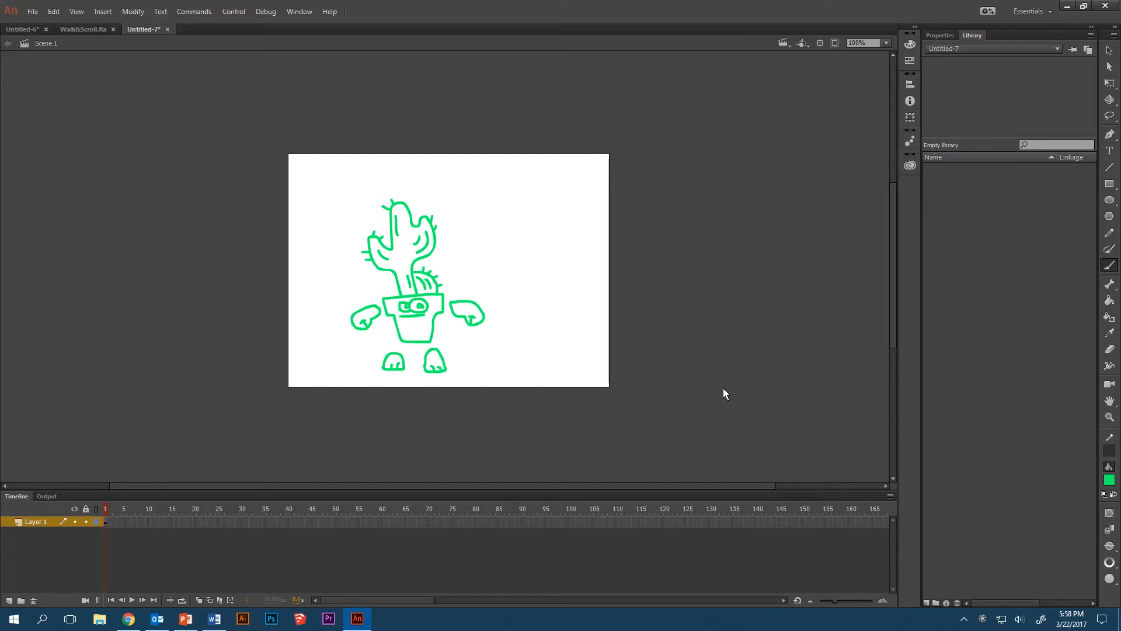
# Fill the tall cactus, both arms and both feet with a darker green using the Paint Bucket.
pyautogui.click(1110, 479)
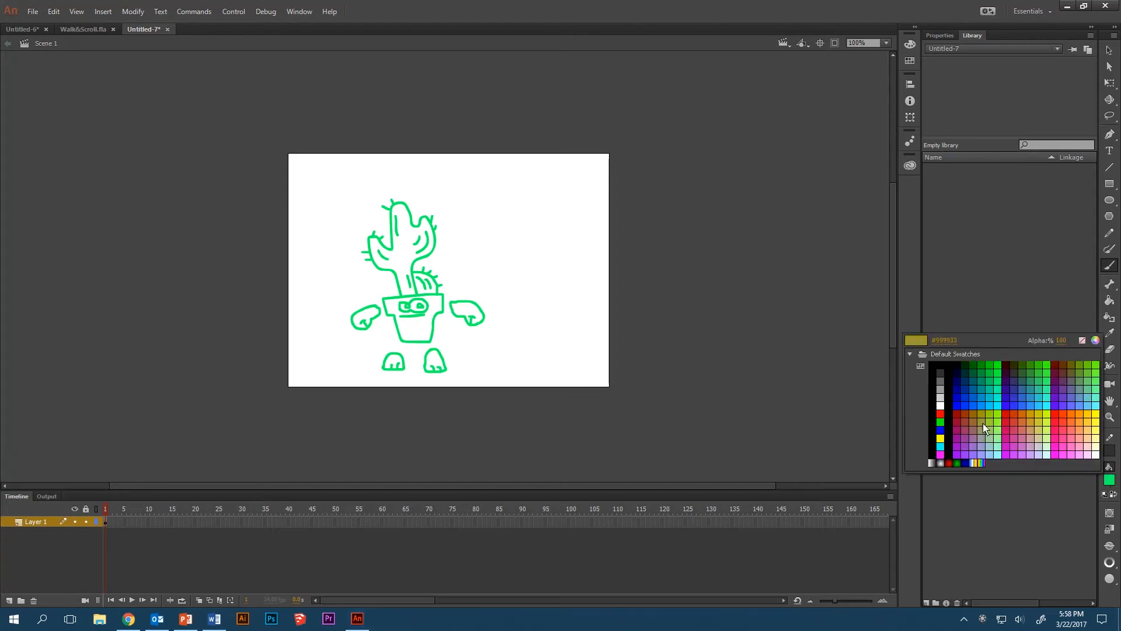
pyautogui.click(1091, 377)
pyautogui.click(1110, 300)
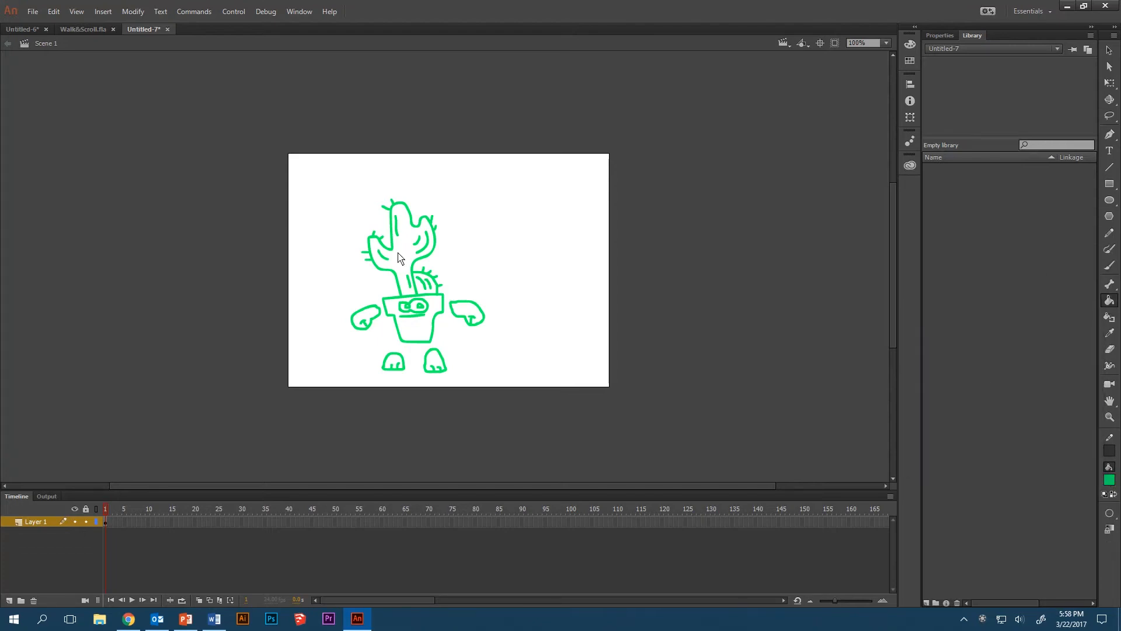
pyautogui.click(403, 245)
pyautogui.click(468, 313)
pyautogui.click(365, 318)
pyautogui.click(395, 360)
pyautogui.click(434, 359)
# Fill the pot with a pale cream colour.
pyautogui.click(1109, 480)
pyautogui.click(957, 366)
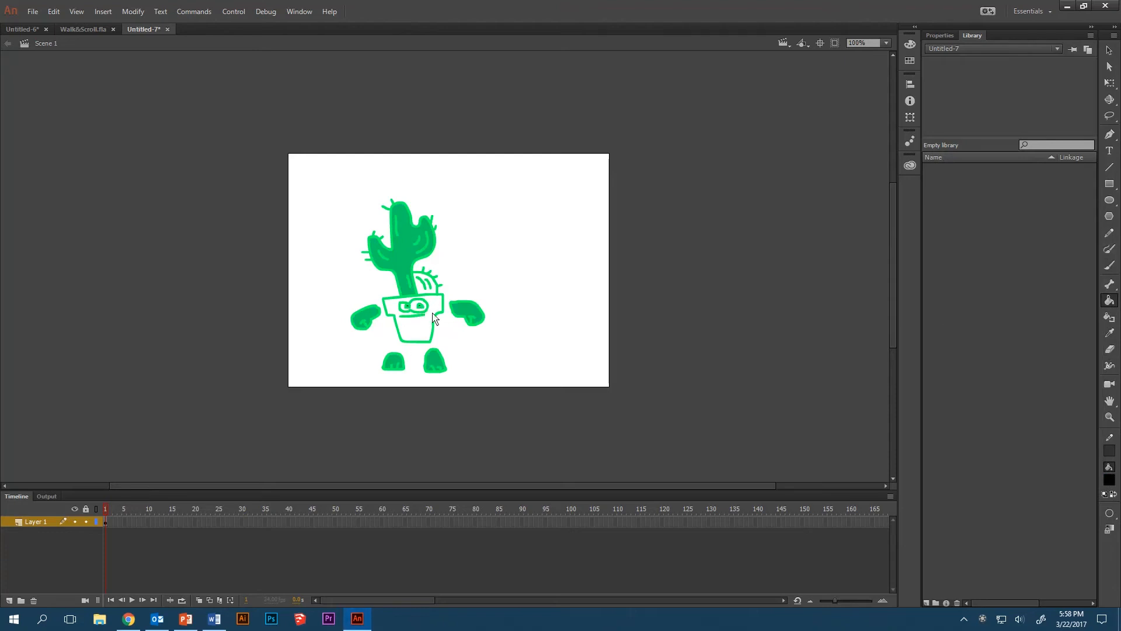
pyautogui.click(1110, 480)
pyautogui.click(1091, 451)
pyautogui.click(413, 327)
pyautogui.click(1110, 479)
pyautogui.click(1096, 451)
pyautogui.click(413, 327)
# Fill the sections of the small round cactus with a teal green.
pyautogui.click(1110, 480)
pyautogui.click(991, 383)
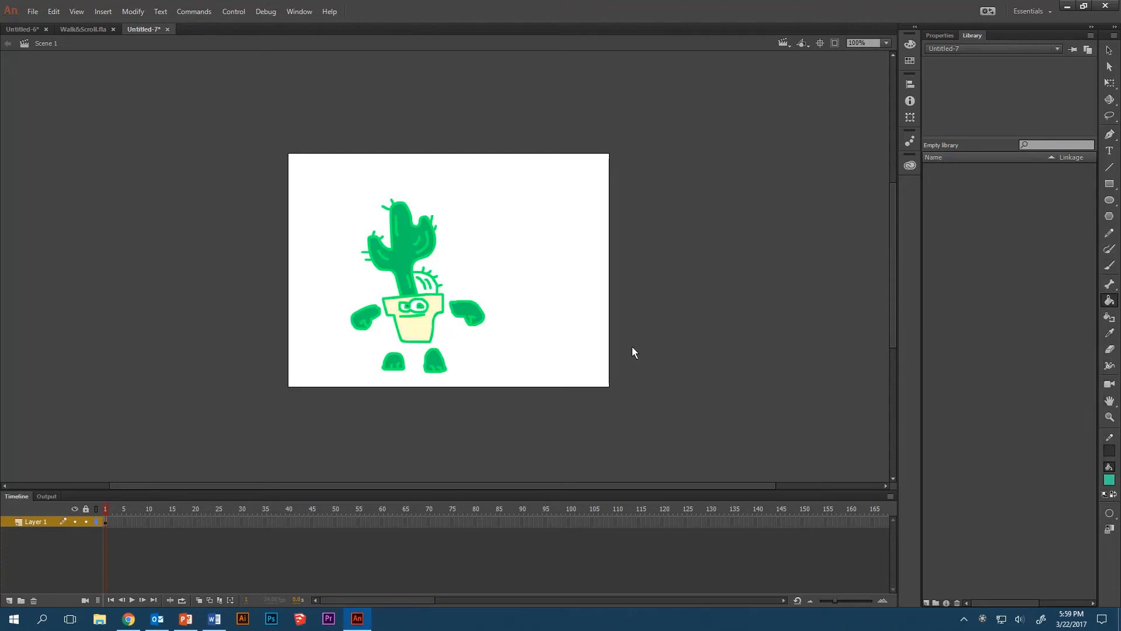
pyautogui.click(426, 284)
pyautogui.click(432, 293)
# Select the whole arm to the right of the pot and convert it to a graphic symbol named Right Arm.
pyautogui.click(1109, 51)
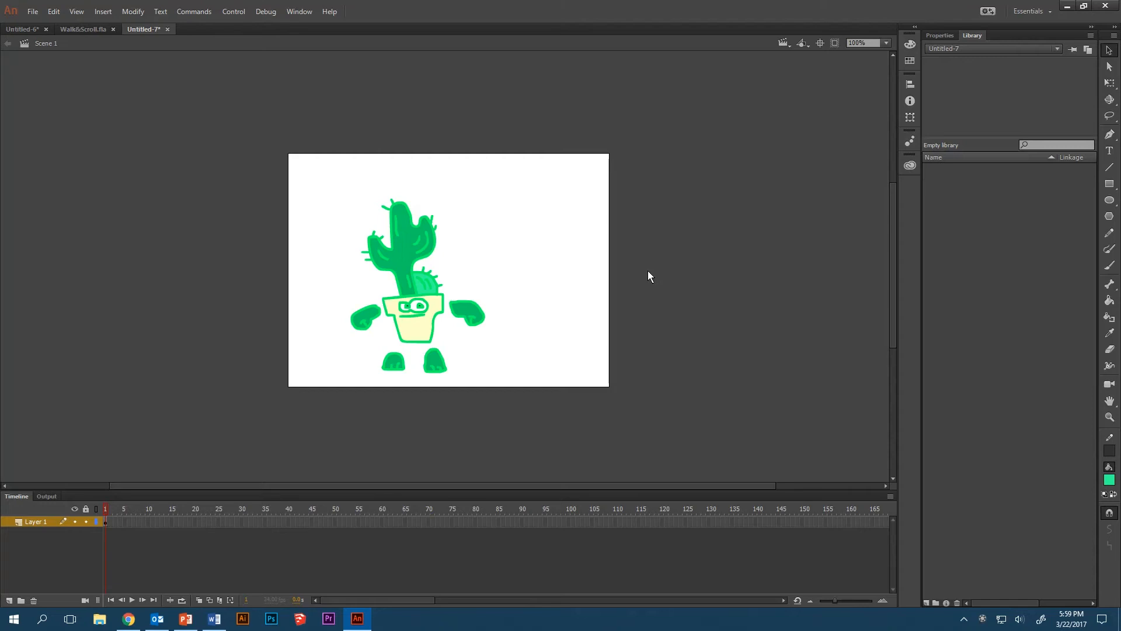
pyautogui.moveTo(448, 288); pyautogui.dragTo(492, 337)
pyautogui.moveTo(447, 292)
pyautogui.mouseDown()
pyautogui.moveTo(472, 327)
pyautogui.moveTo(505, 344)
pyautogui.mouseUp()
pyautogui.rightClick(469, 309)
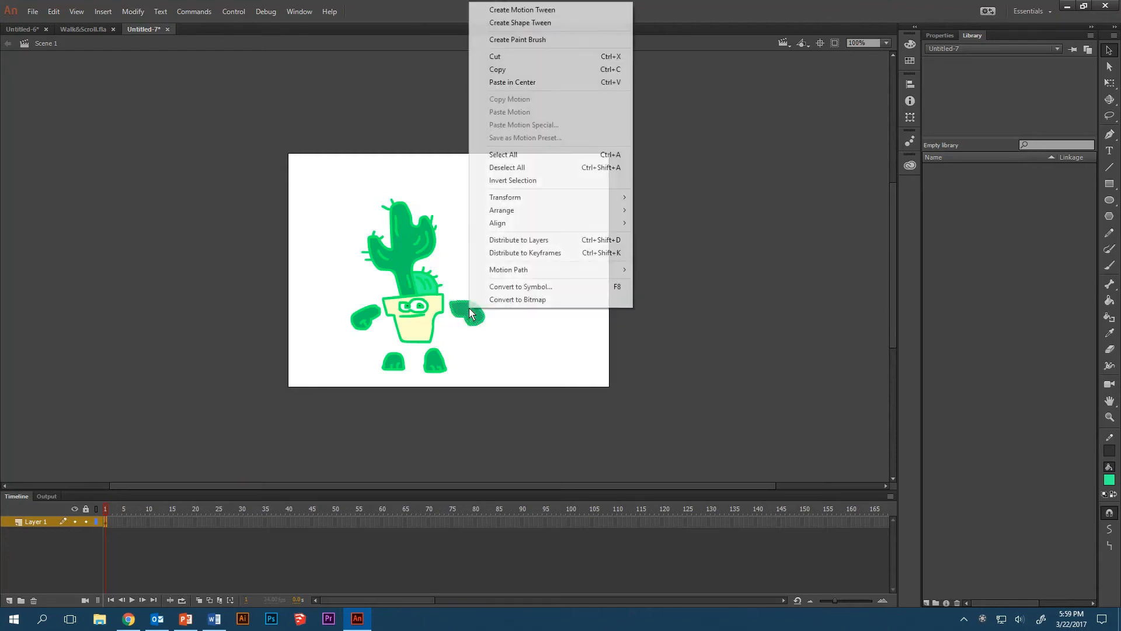
pyautogui.click(520, 287)
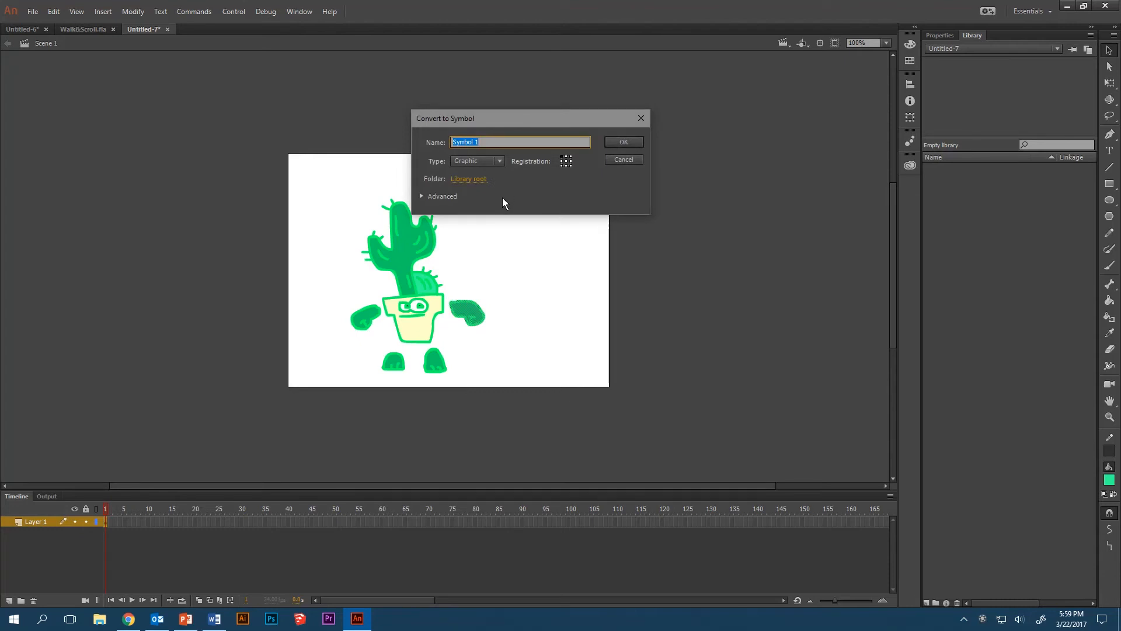
pyautogui.write('Right Arm')
pyautogui.click(623, 142)
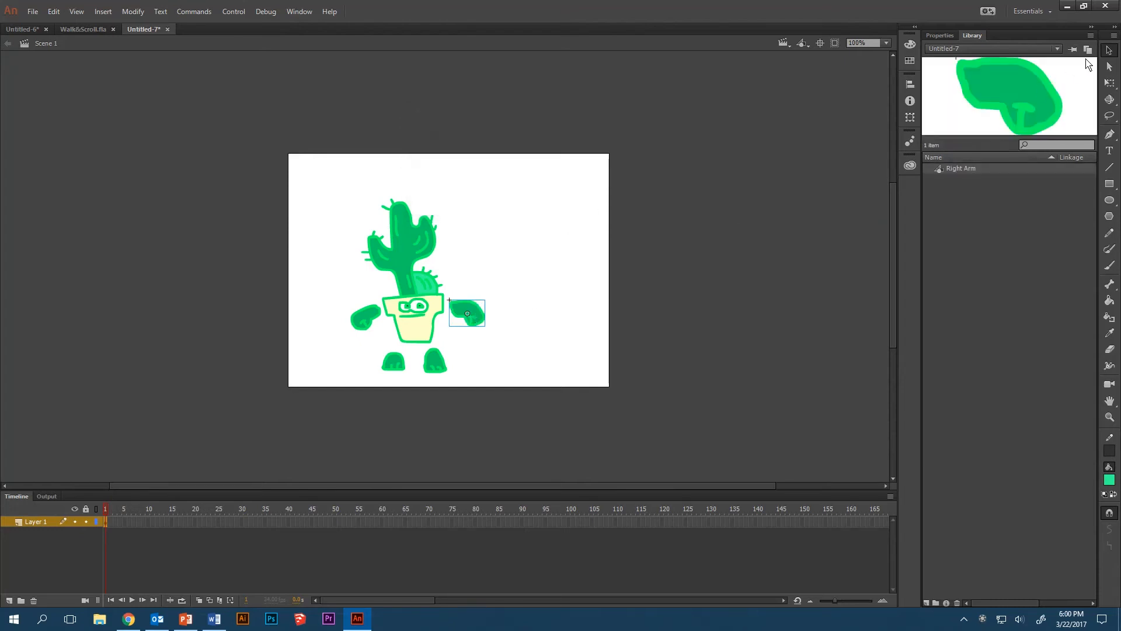
pyautogui.click(368, 312)
pyautogui.click(417, 333)
pyautogui.keyDown('shift'); pyautogui.click(433, 323); pyautogui.keyUp('shift')
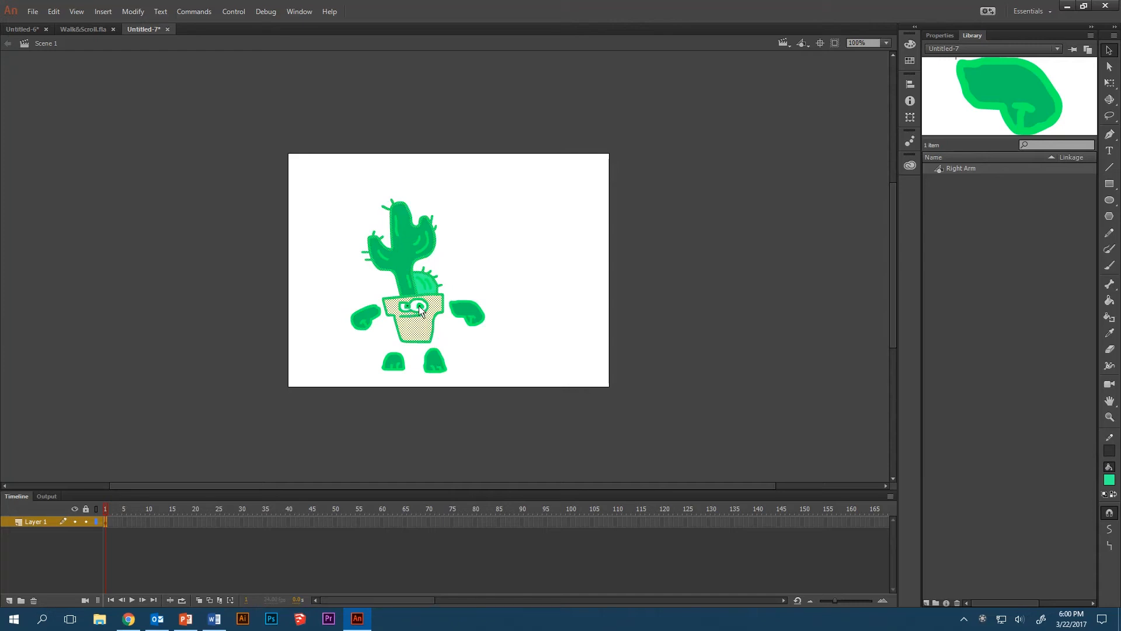
pyautogui.keyDown('shift'); pyautogui.click(424, 291); pyautogui.keyUp('shift')
pyautogui.click(523, 260)
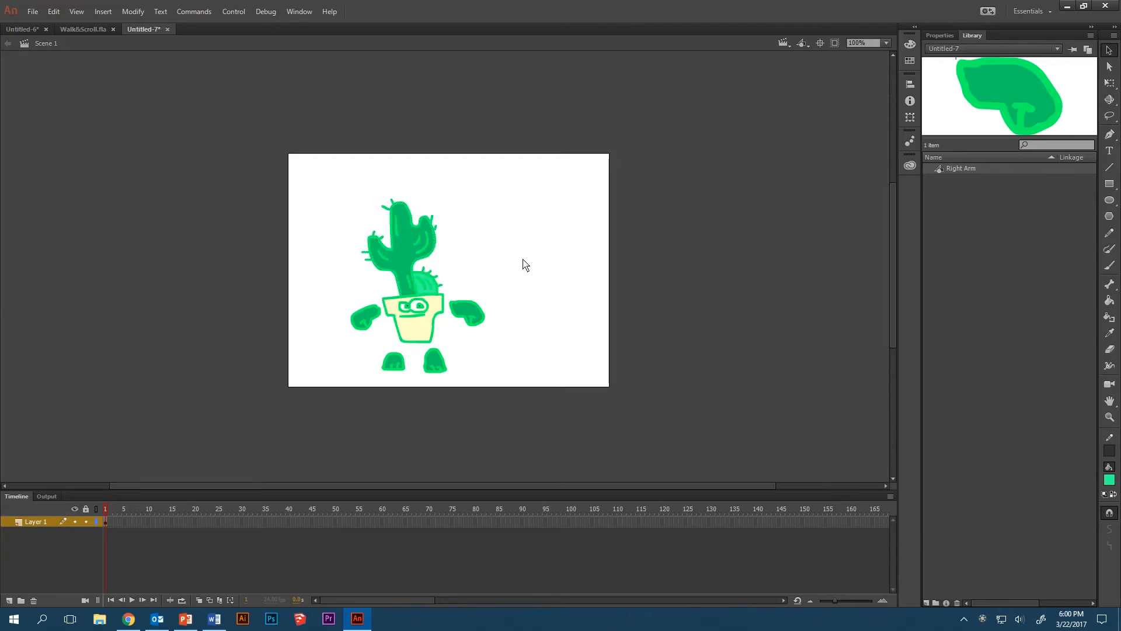
# Convert the arm to the left of the pot to a graphic symbol named Left Arm.
pyautogui.rightClick(372, 316)
pyautogui.click(444, 290)
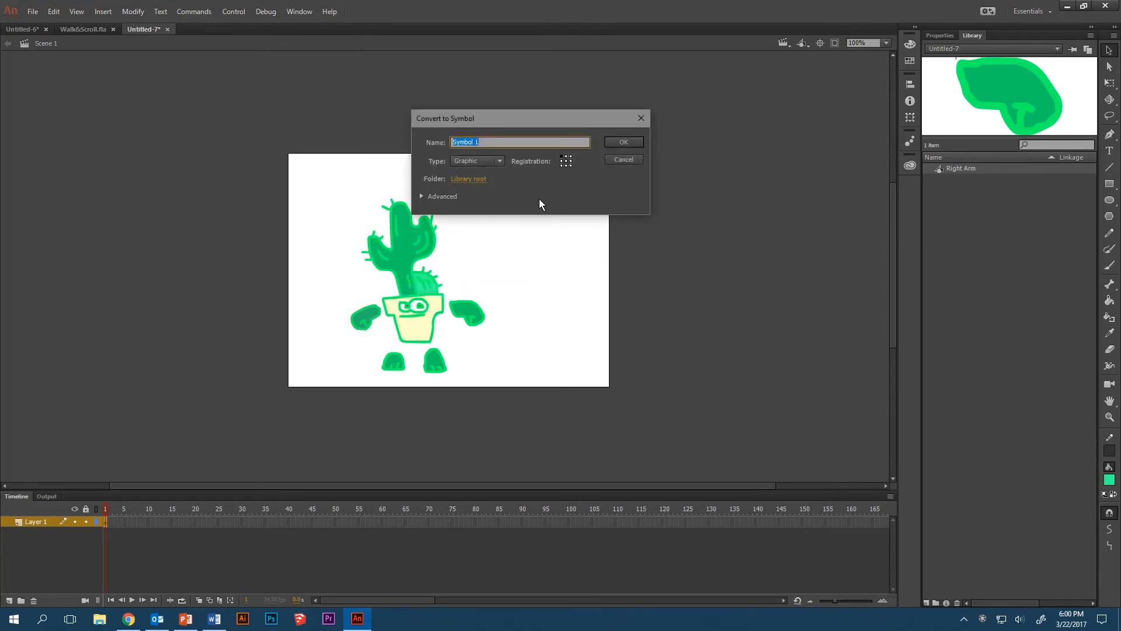
pyautogui.write('Left Arm')
pyautogui.press('Return')
# Convert the two feet to graphic symbols named left leg and right leg.
pyautogui.rightClick(396, 361)
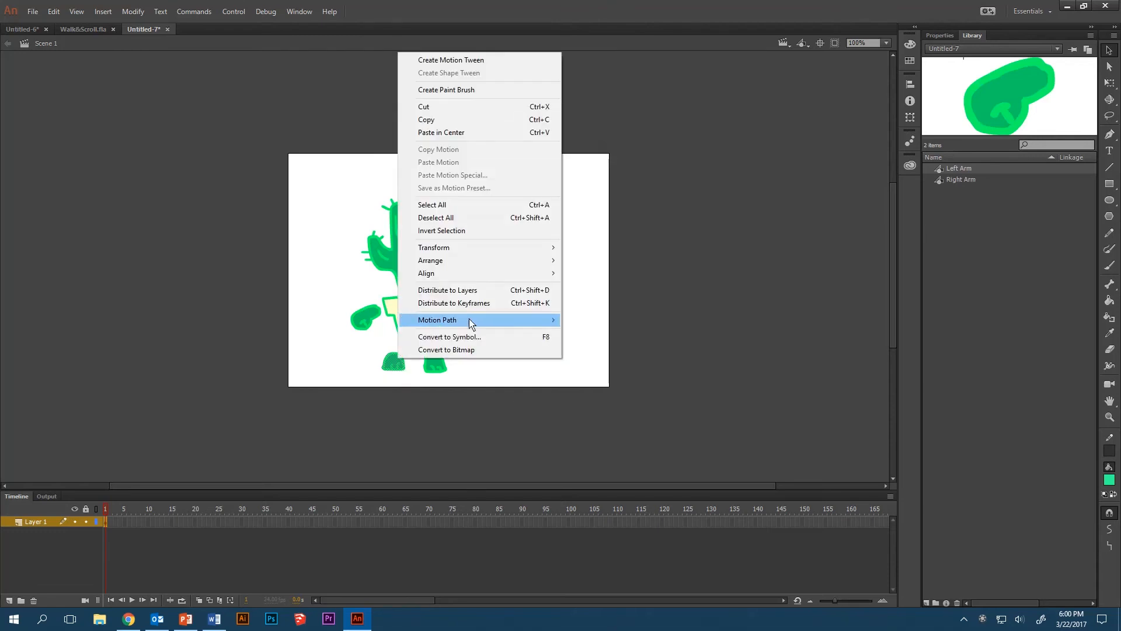
pyautogui.click(474, 333)
pyautogui.write('left leg')
pyautogui.press('Return')
pyautogui.rightClick(436, 361)
pyautogui.click(473, 335)
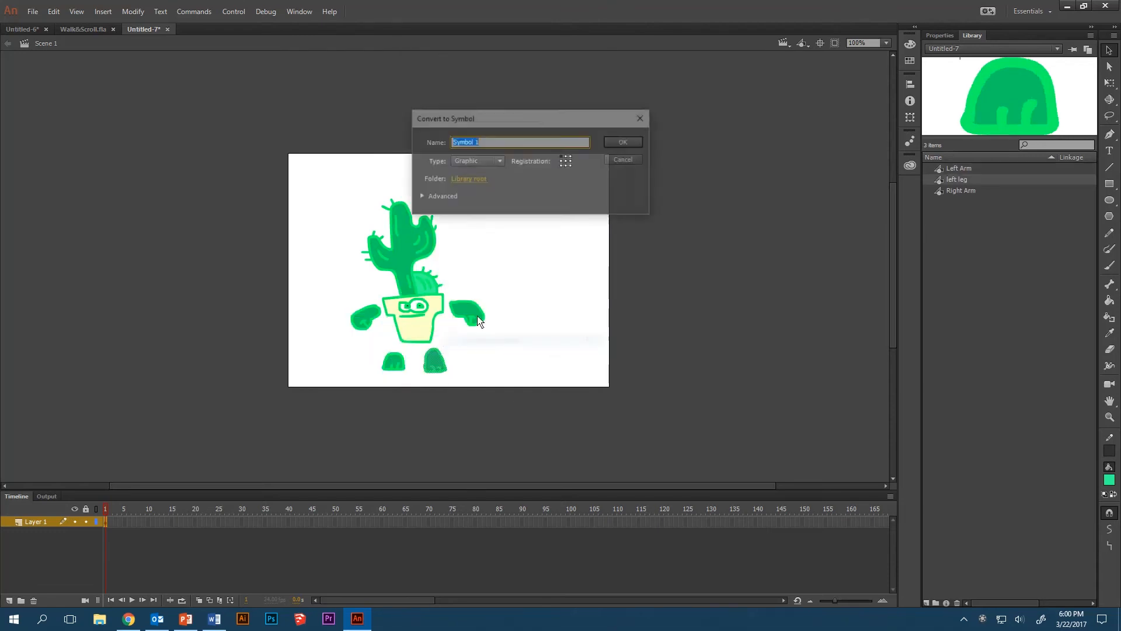
pyautogui.write('right leg')
pyautogui.press('Return')
# Move the arm and leg symbols outward, clear of the pot and cactus.
pyautogui.click(410, 257)
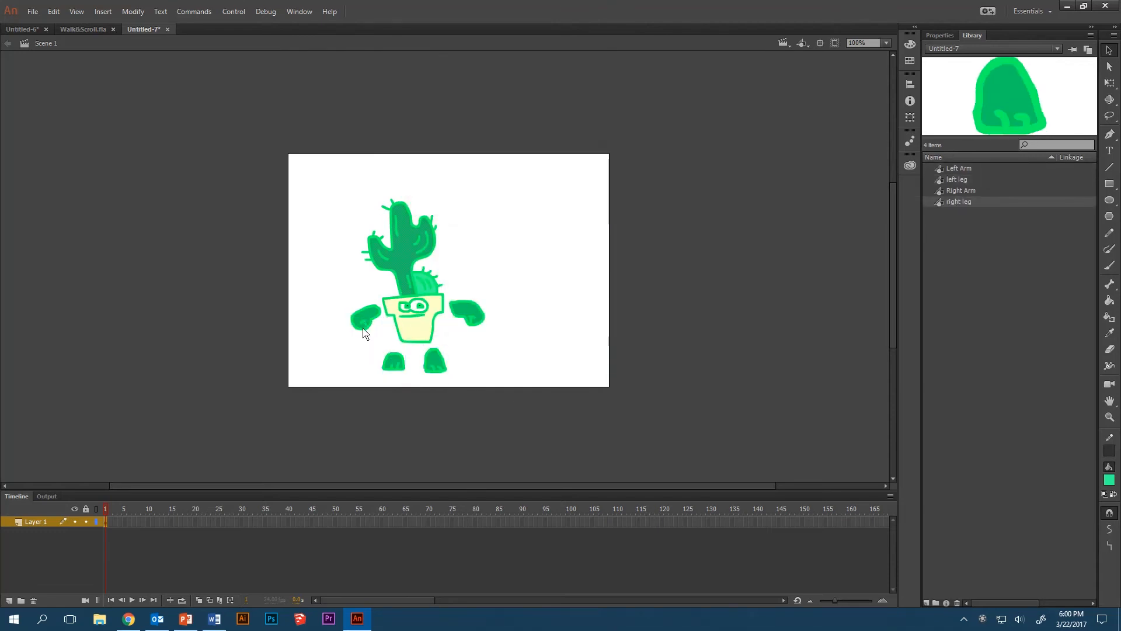
pyautogui.click(371, 324)
pyautogui.moveTo(371, 328); pyautogui.dragTo(344, 329)
pyautogui.moveTo(401, 368); pyautogui.dragTo(452, 379)
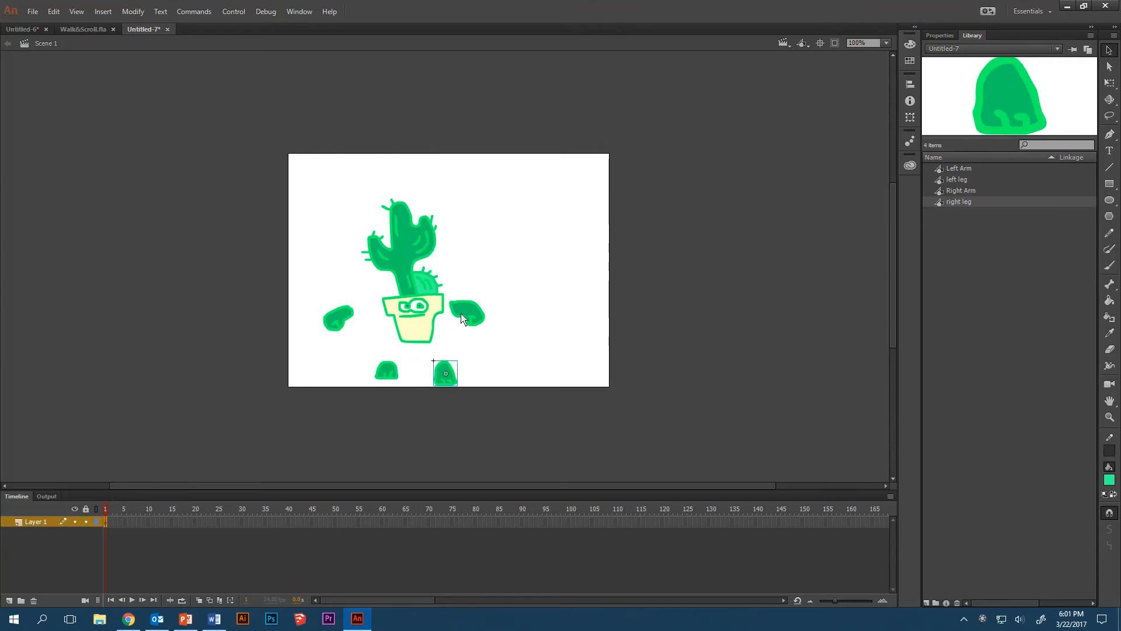
pyautogui.moveTo(455, 303); pyautogui.dragTo(483, 304)
# Select the entire cactus and pot and convert them to a graphic symbol named Body.
pyautogui.moveTo(352, 182); pyautogui.dragTo(466, 363)
pyautogui.click(351, 315)
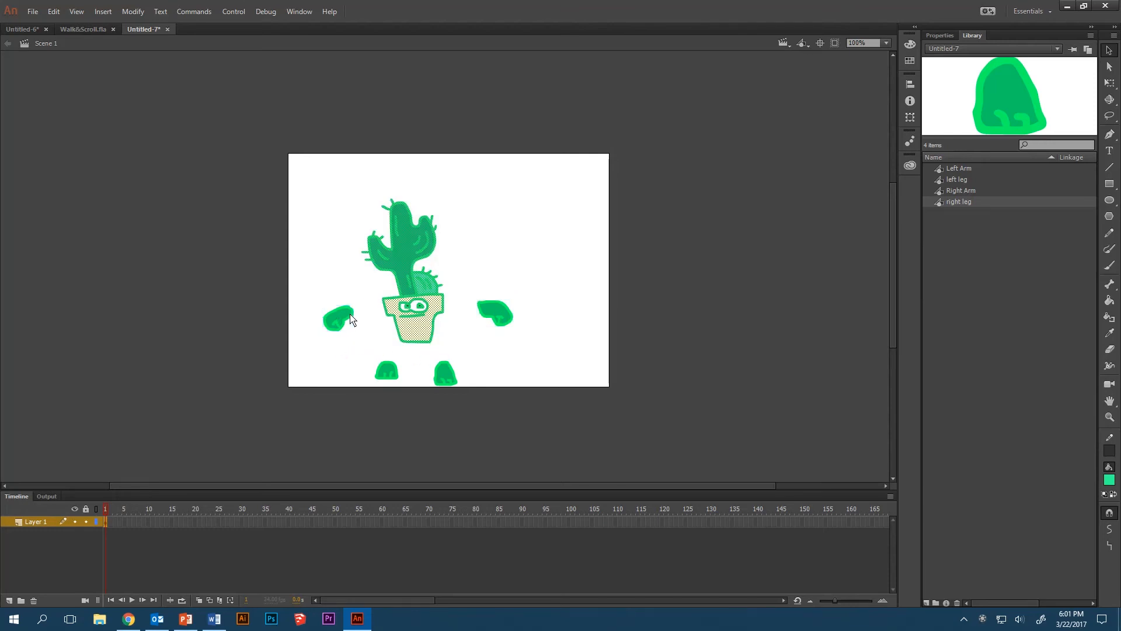
pyautogui.rightClick(413, 276)
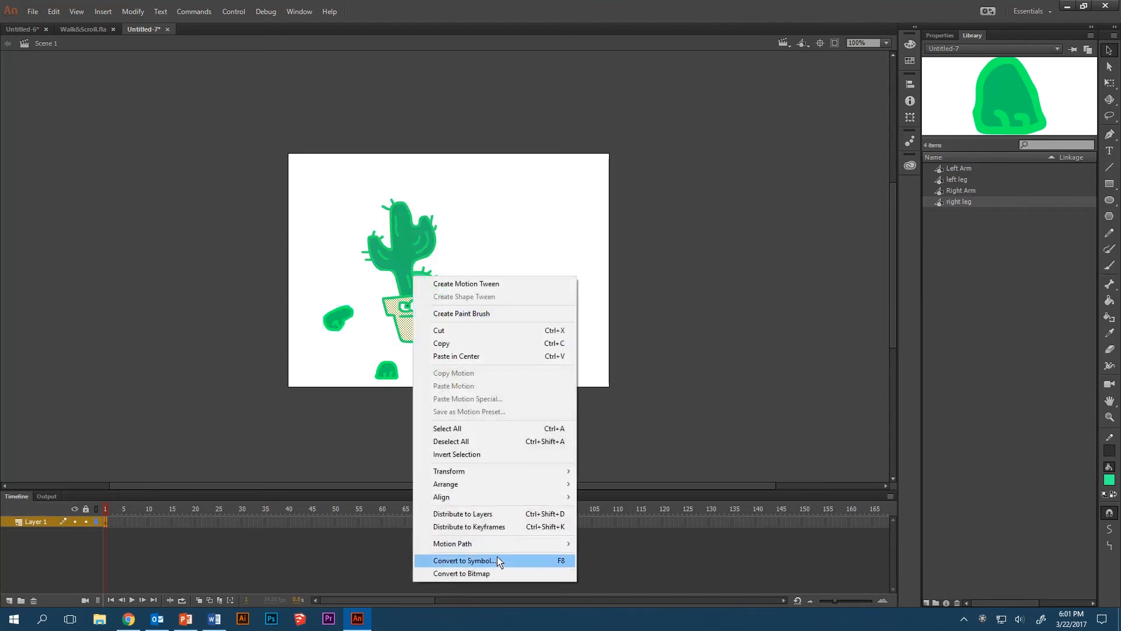
pyautogui.click(509, 561)
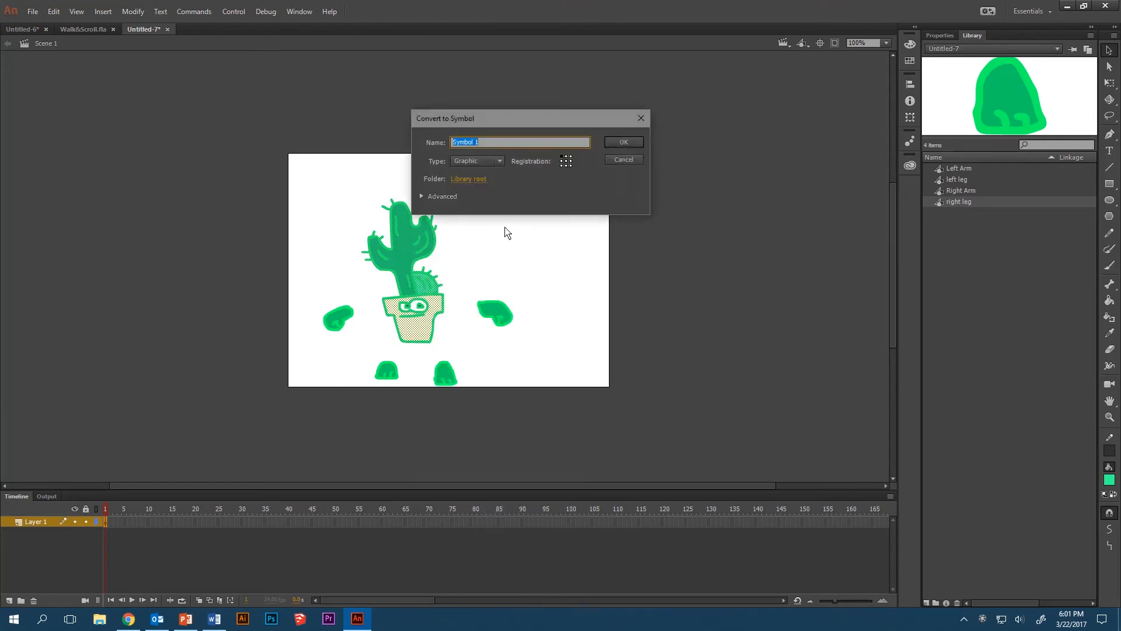
pyautogui.write('Body')
pyautogui.click(623, 142)
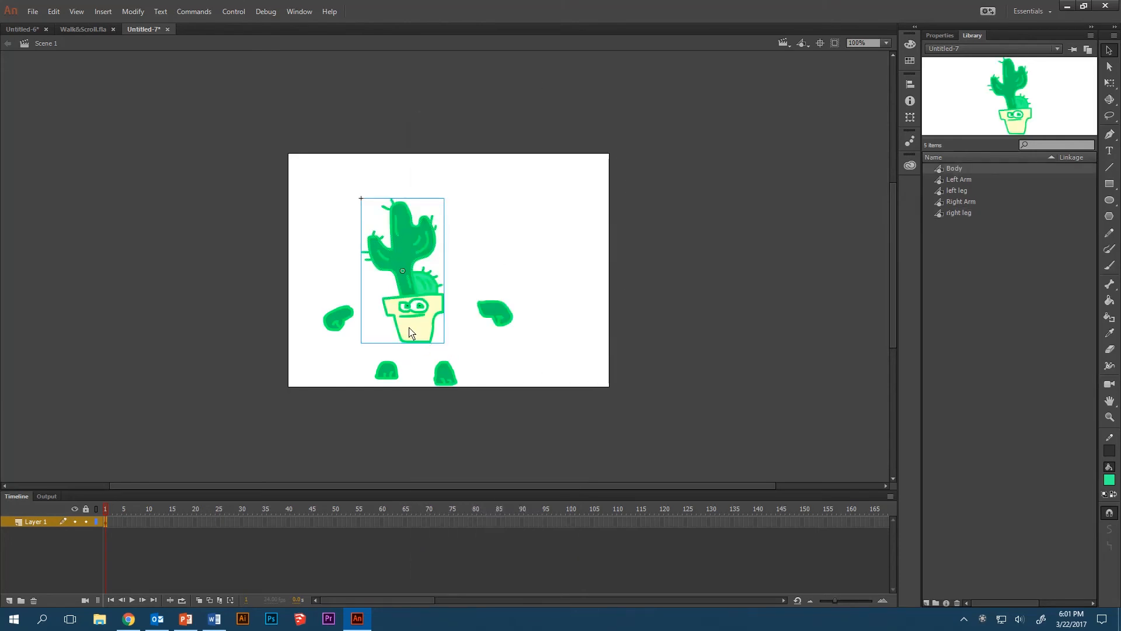
# Move the Body up toward the stage centre and reattach the arms to the pot's sides and the legs to its base.
pyautogui.moveTo(411, 328); pyautogui.dragTo(443, 298)
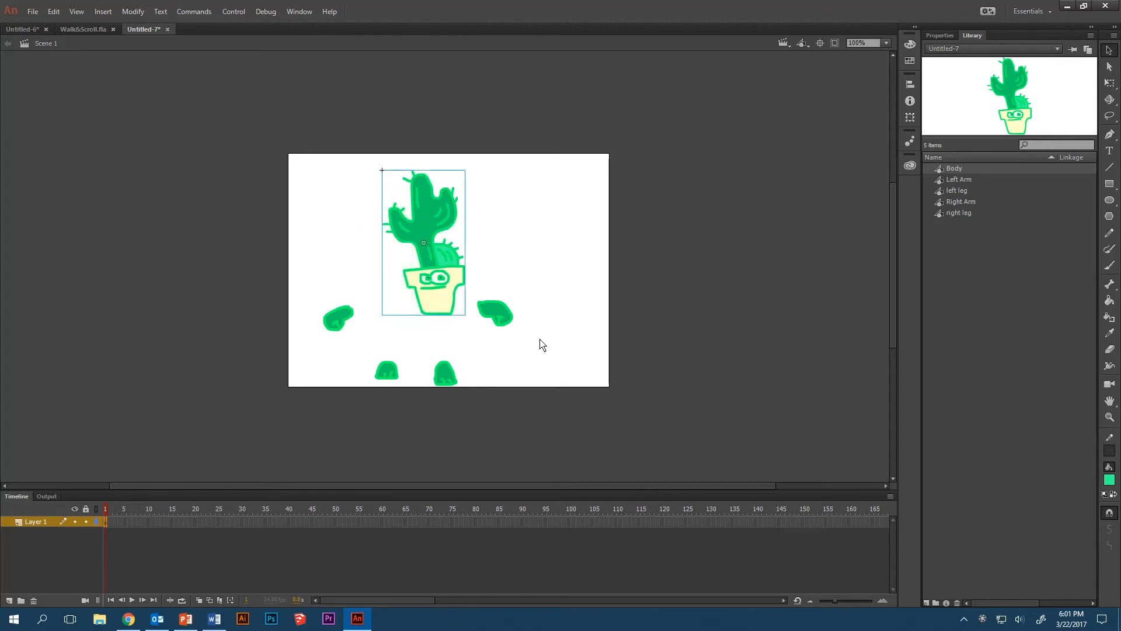
pyautogui.click(502, 327)
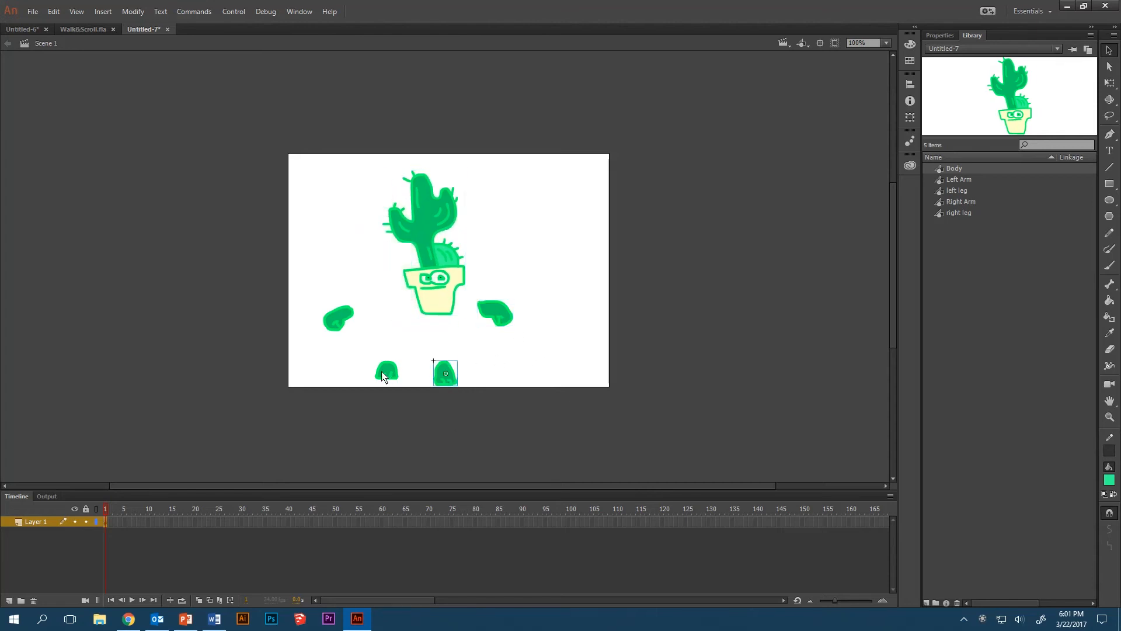
pyautogui.click(339, 321)
pyautogui.moveTo(331, 331); pyautogui.dragTo(391, 306)
pyautogui.click(509, 323)
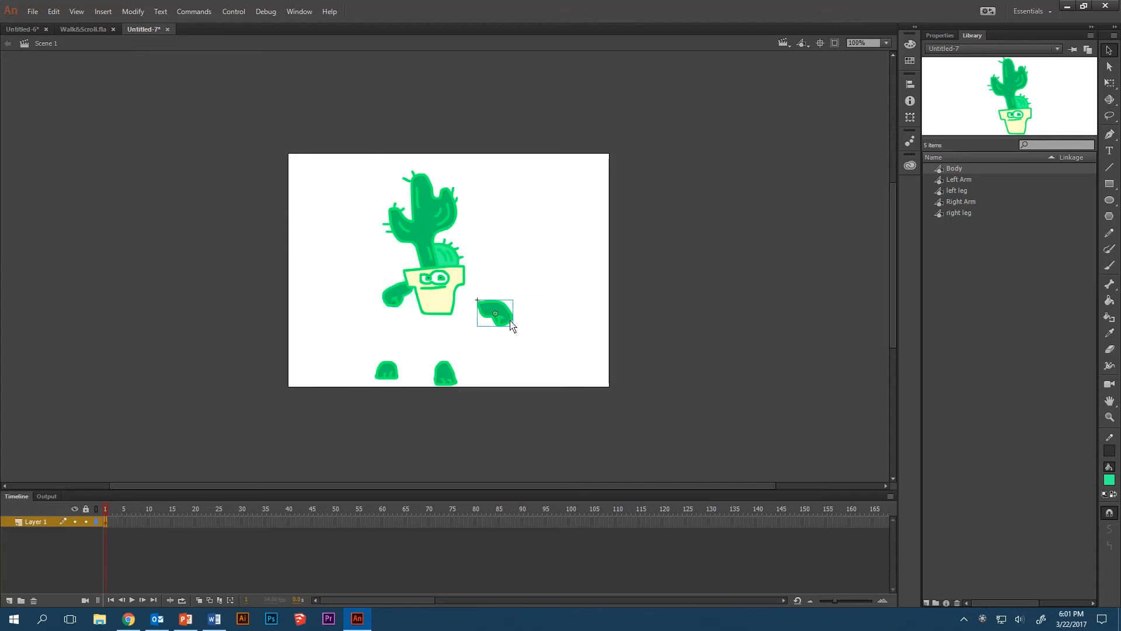
pyautogui.moveTo(507, 317); pyautogui.dragTo(484, 295)
pyautogui.moveTo(453, 377); pyautogui.dragTo(461, 323)
pyautogui.moveTo(392, 375); pyautogui.dragTo(424, 321)
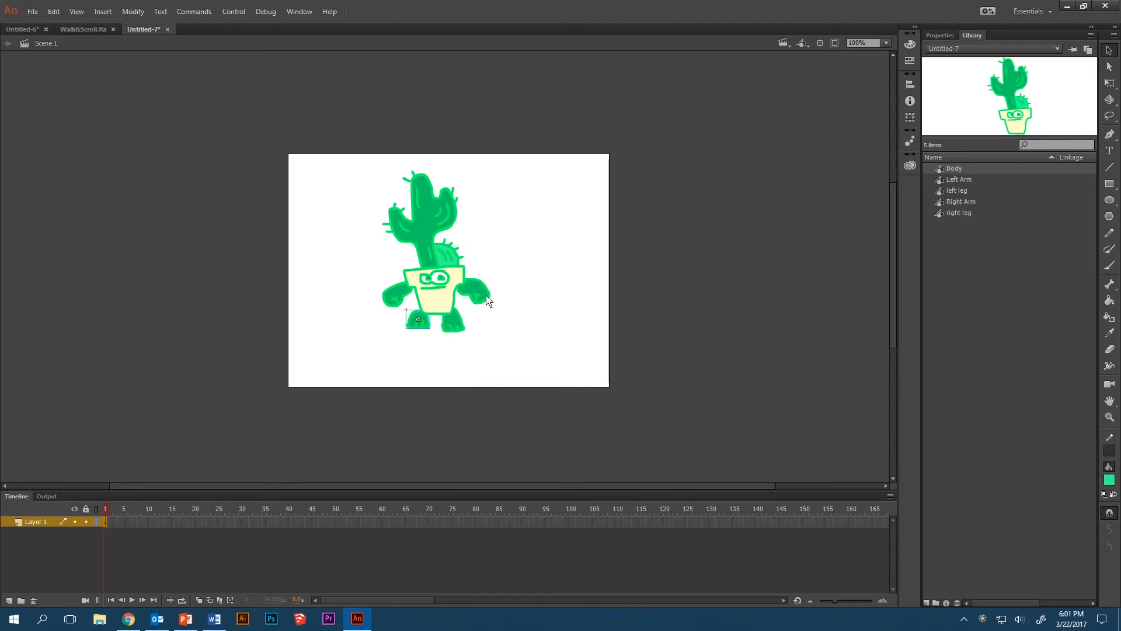
# Add bones with the Bone tool from the face on the pot to each of the two arms and two legs.
pyautogui.click(402, 299)
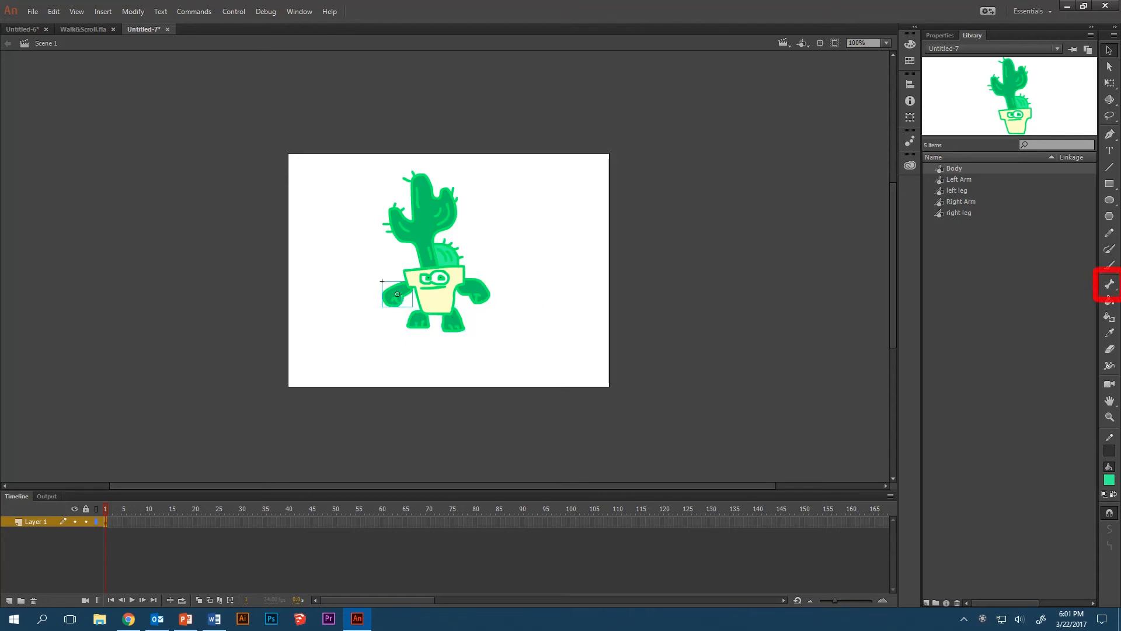
pyautogui.click(1110, 285)
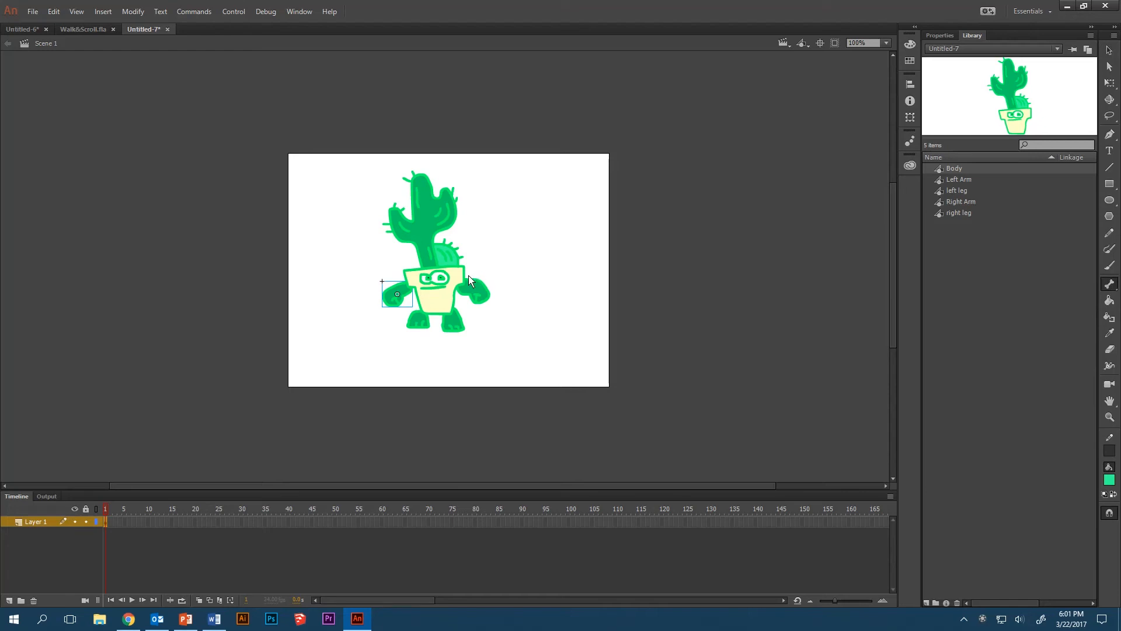
pyautogui.click(434, 281)
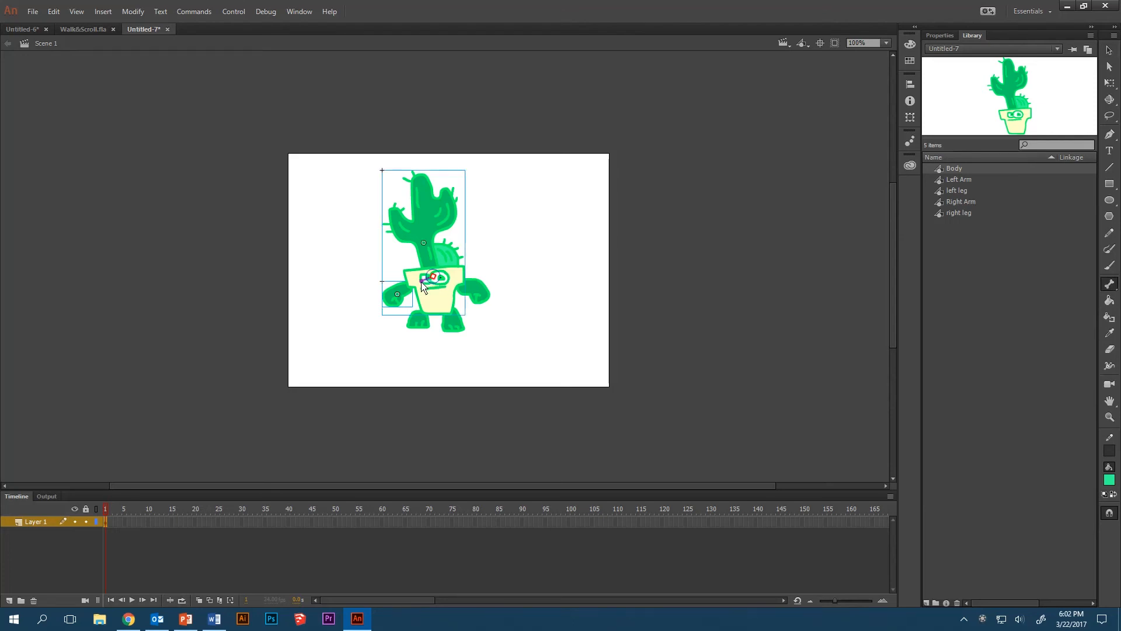
pyautogui.moveTo(431, 278); pyautogui.dragTo(408, 287)
pyautogui.moveTo(409, 285); pyautogui.dragTo(407, 286)
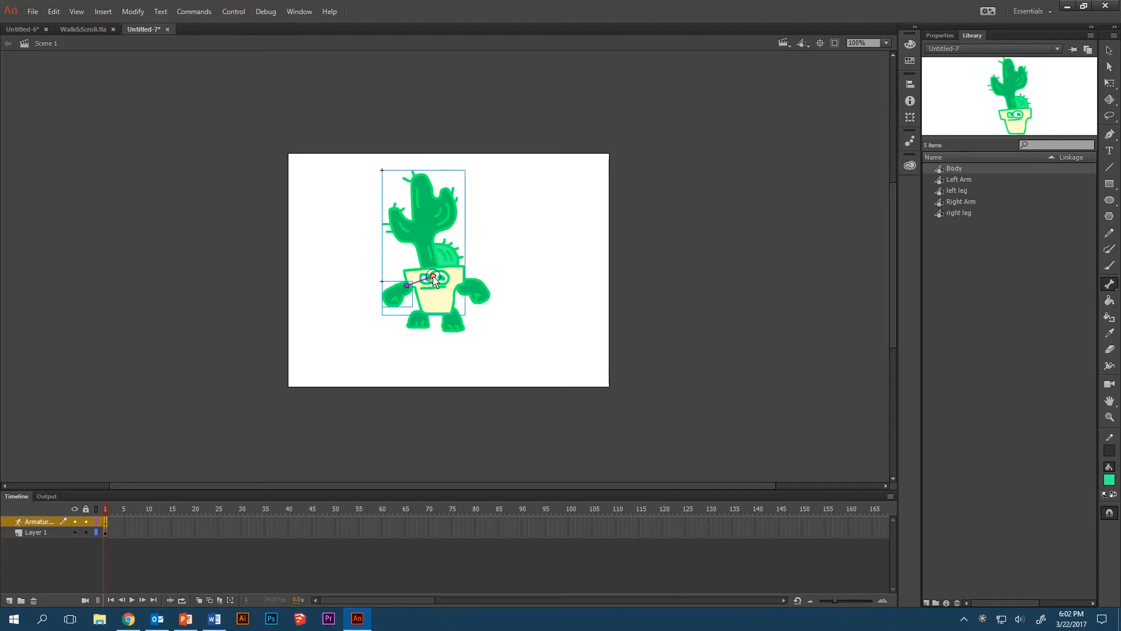
pyautogui.moveTo(434, 278); pyautogui.dragTo(448, 308)
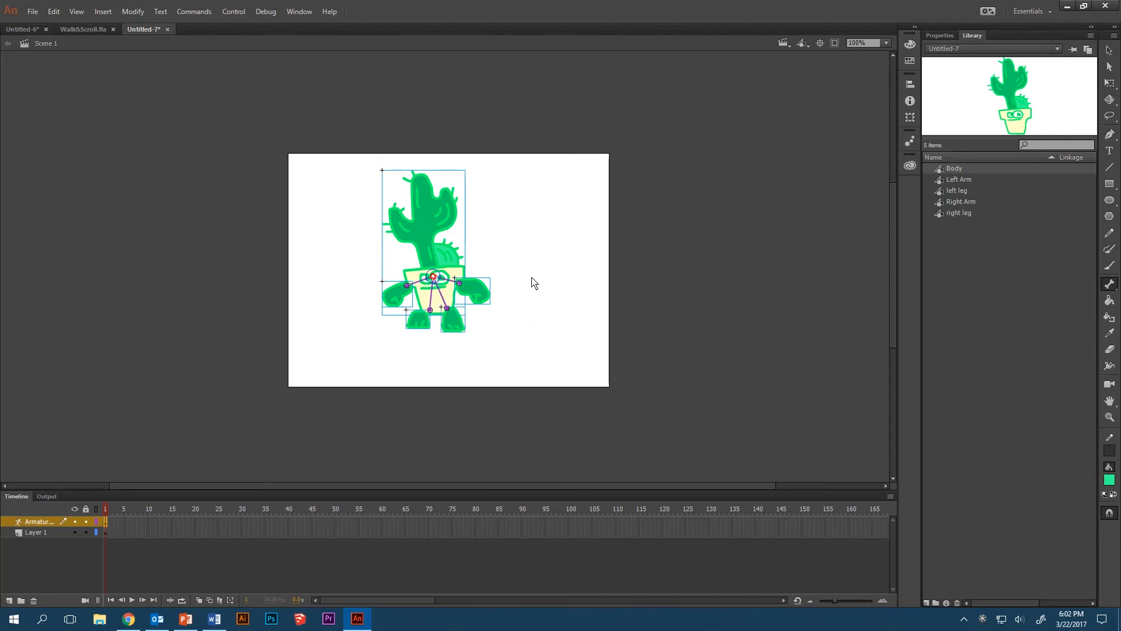
# Pose the armature on frame 1 with both arms raised and both feet swung outward.
pyautogui.click(1110, 50)
pyautogui.click(582, 205)
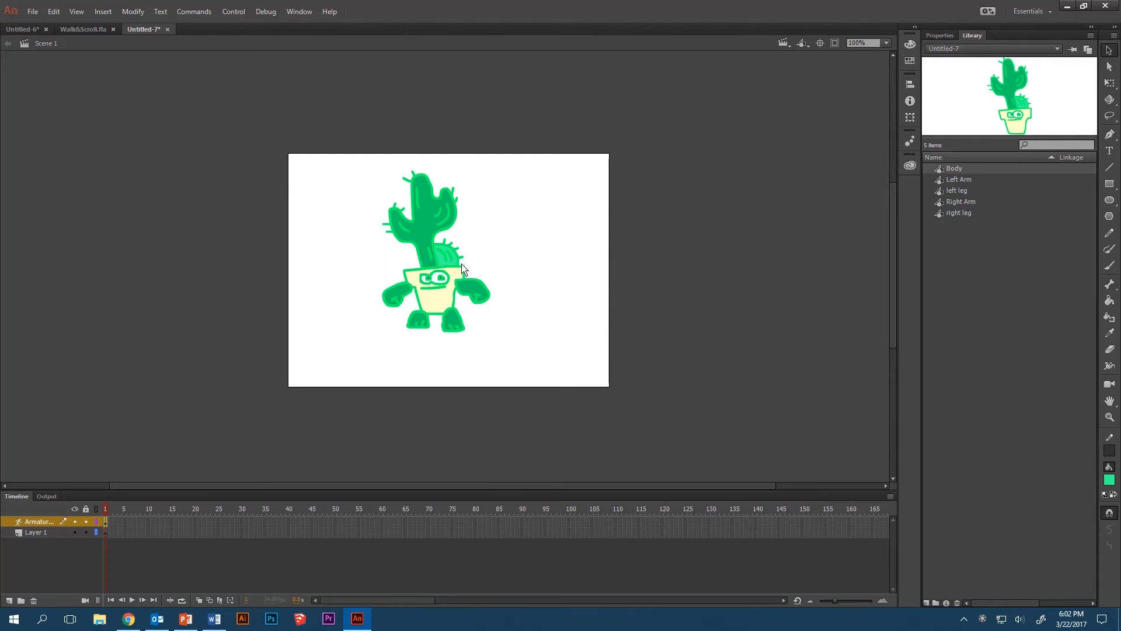
pyautogui.click(448, 261)
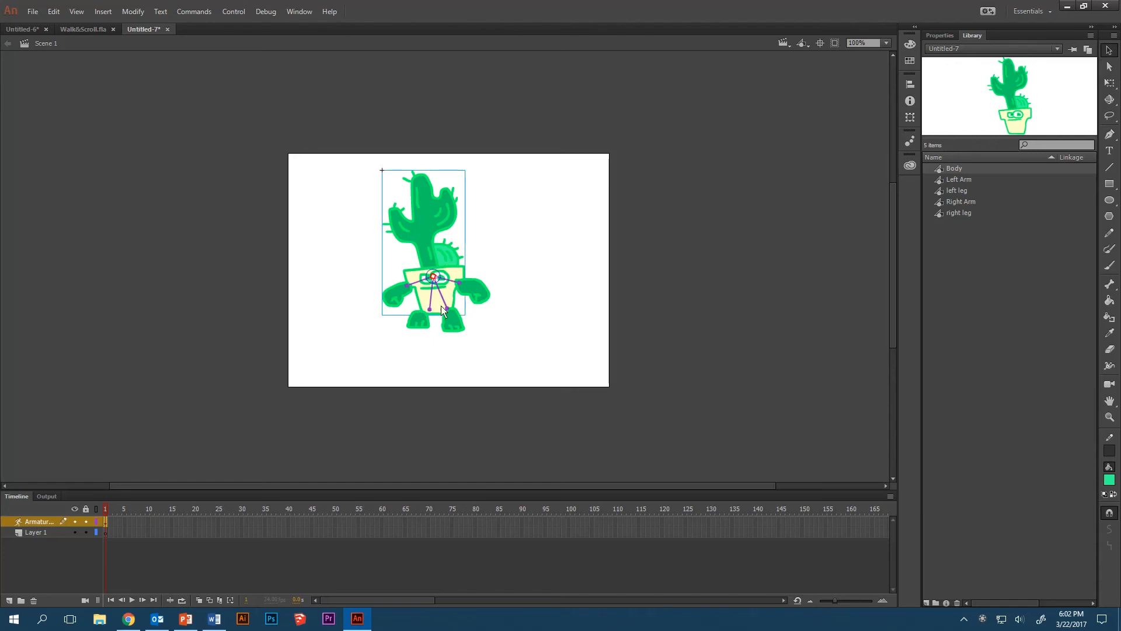
pyautogui.click(524, 316)
pyautogui.click(490, 301)
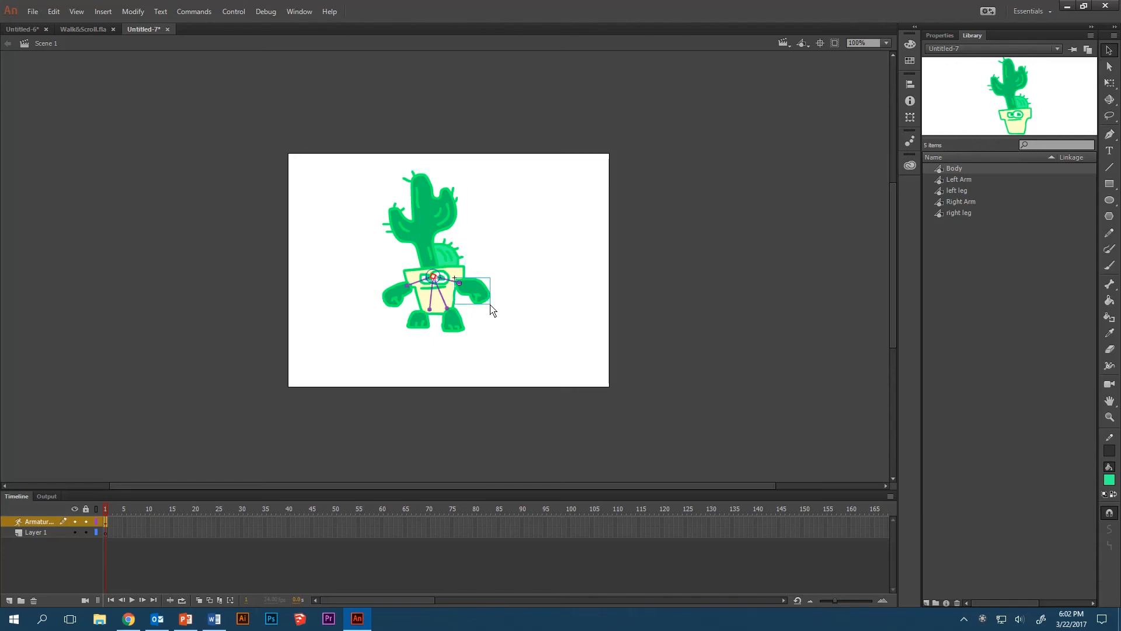
pyautogui.moveTo(489, 305); pyautogui.dragTo(486, 278)
pyautogui.moveTo(392, 294); pyautogui.dragTo(388, 270)
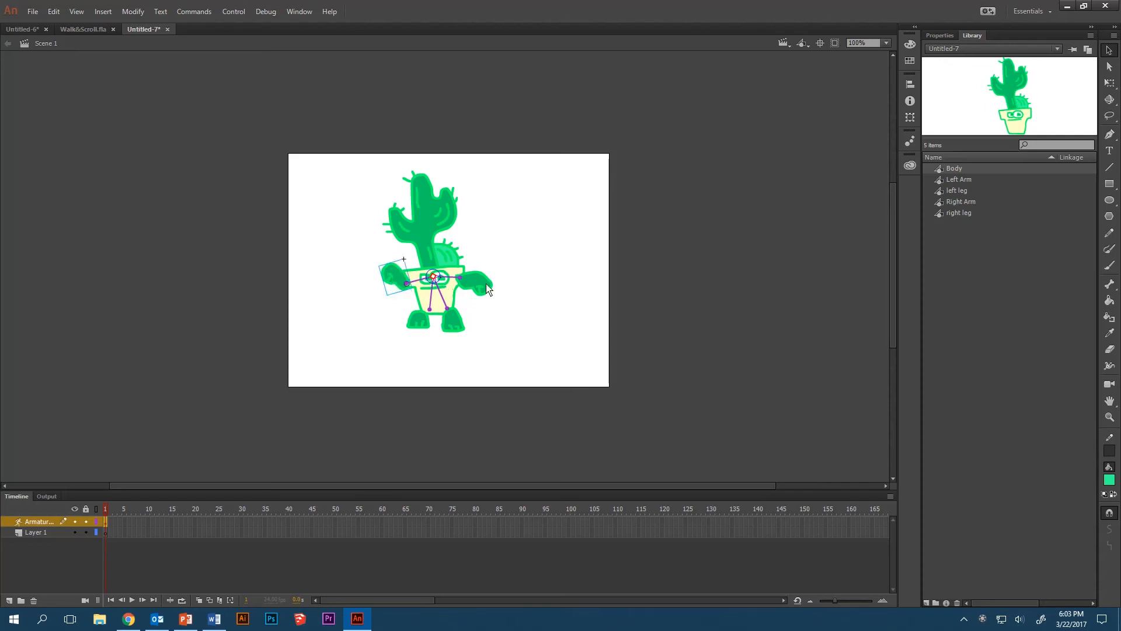
pyautogui.moveTo(488, 289); pyautogui.dragTo(472, 261)
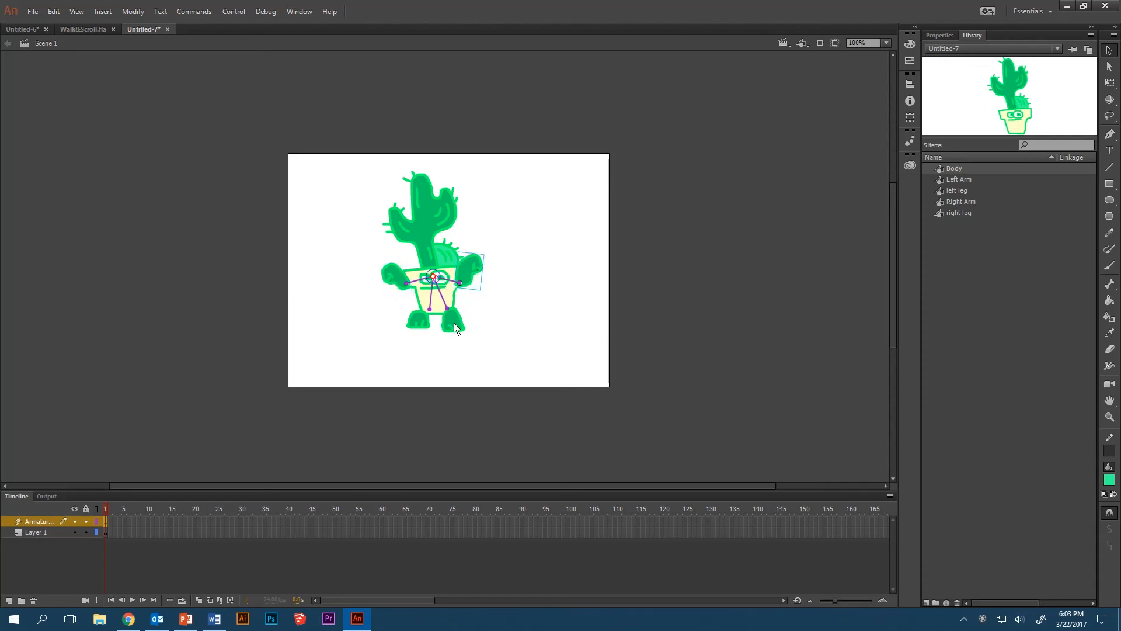
pyautogui.moveTo(456, 328); pyautogui.dragTo(412, 317)
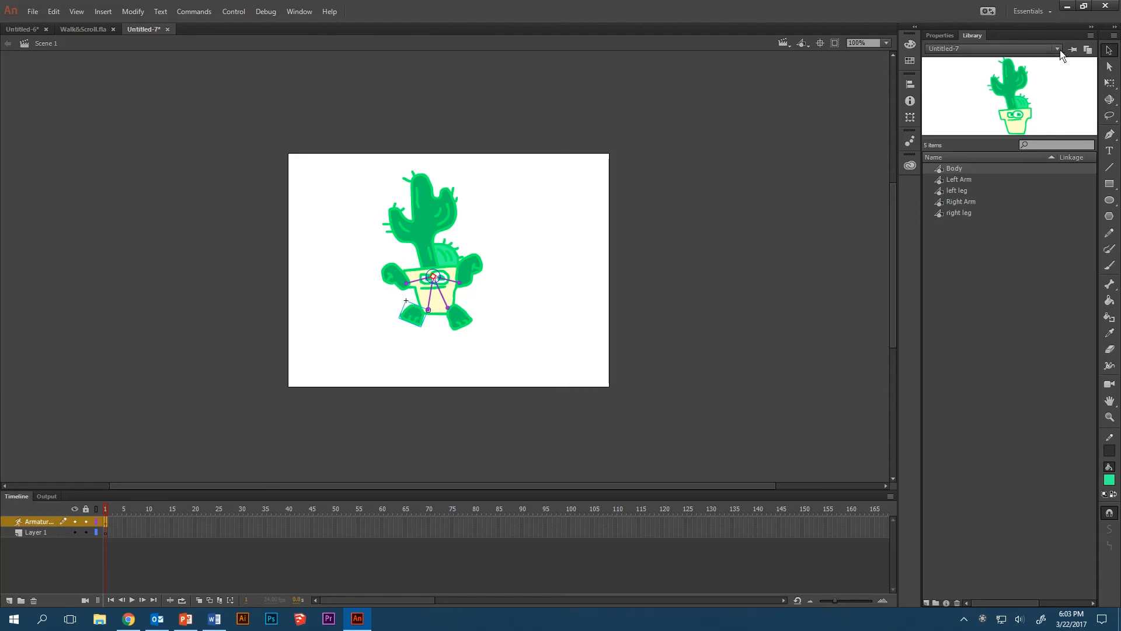
# Select the whole rigged character and move it to the lower-left corner of the stage with Free Transform.
pyautogui.click(467, 243)
pyautogui.moveTo(334, 159); pyautogui.dragTo(499, 337)
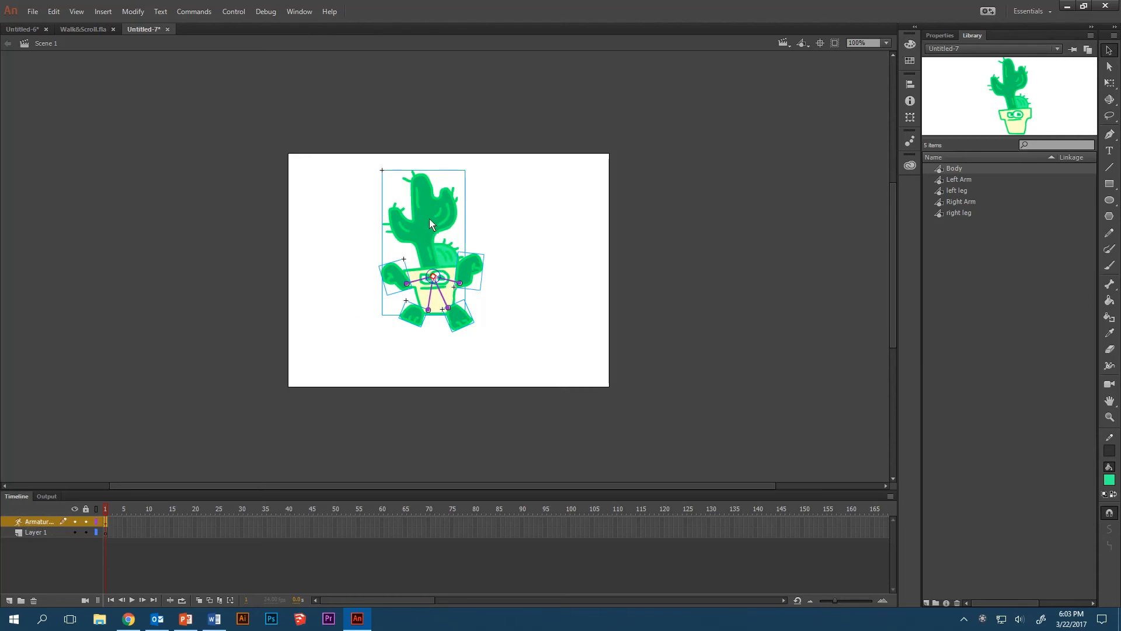
pyautogui.moveTo(429, 219)
pyautogui.mouseDown()
pyautogui.moveTo(402, 254)
pyautogui.moveTo(434, 232)
pyautogui.mouseUp()
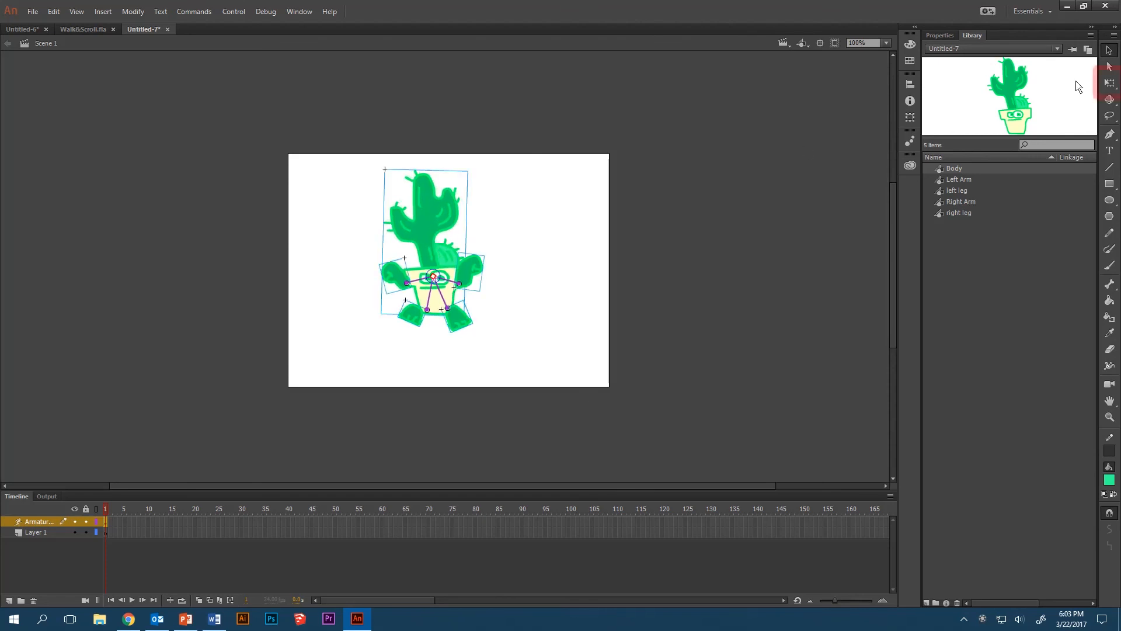
pyautogui.click(1112, 86)
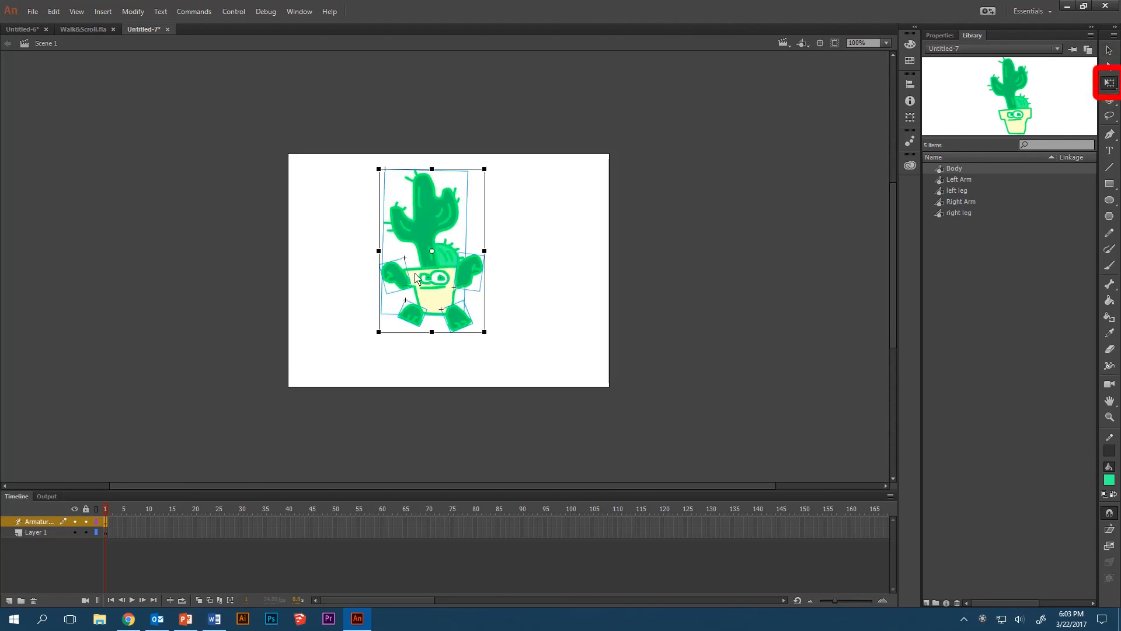
pyautogui.moveTo(455, 214); pyautogui.dragTo(370, 260)
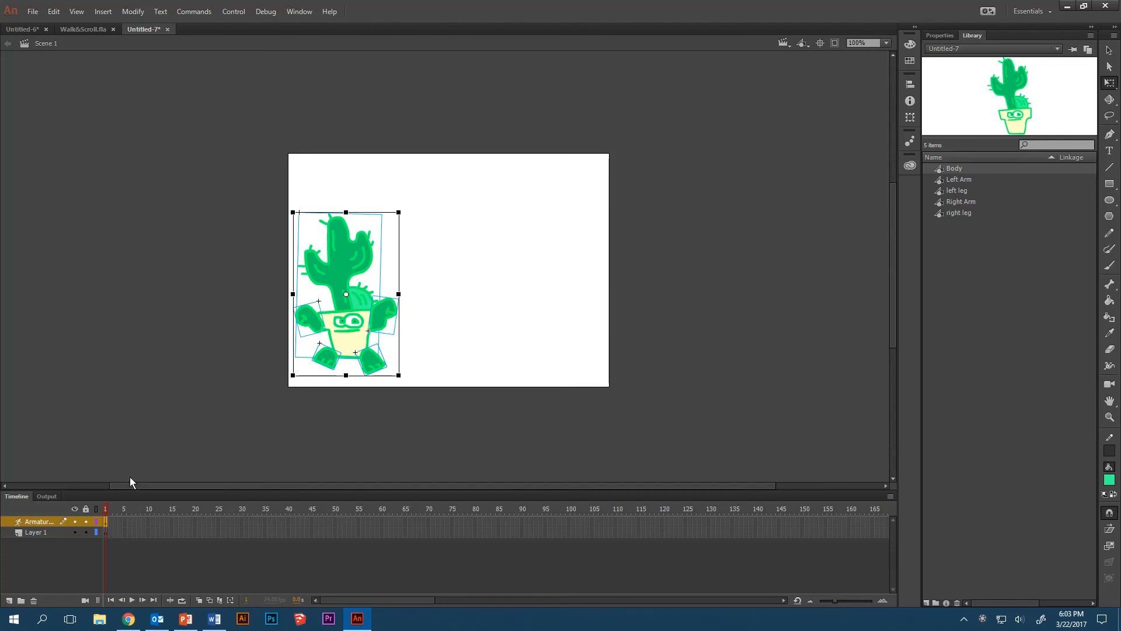
pyautogui.click(147, 463)
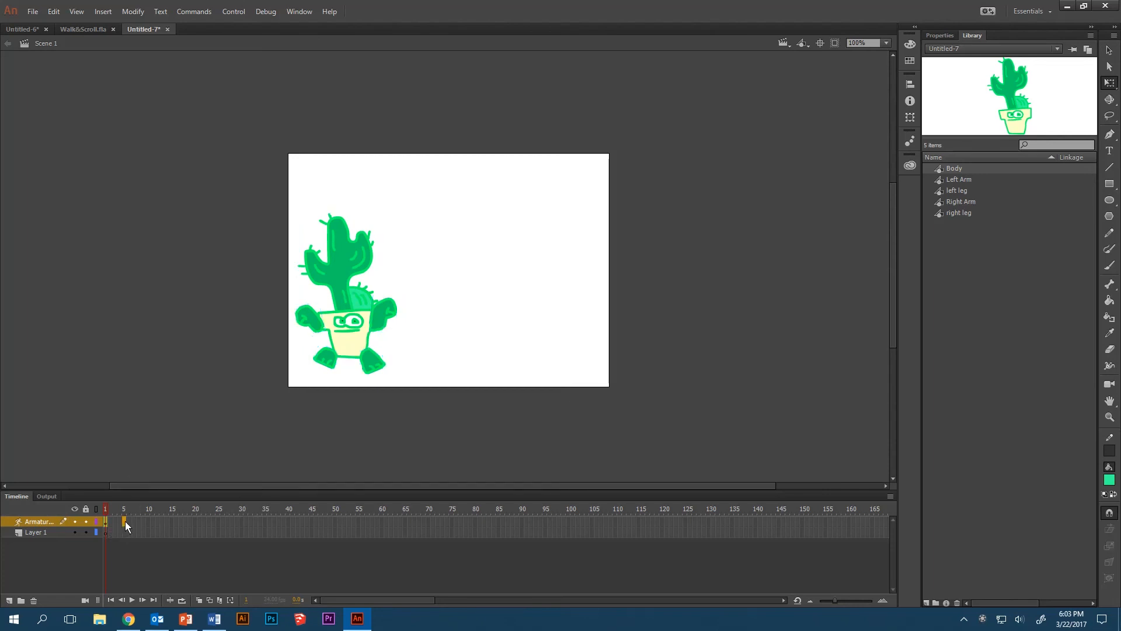
# Insert a pose at frame 5, lower both arms and pull the feet in under the pot, and preview the motion.
pyautogui.rightClick(125, 525)
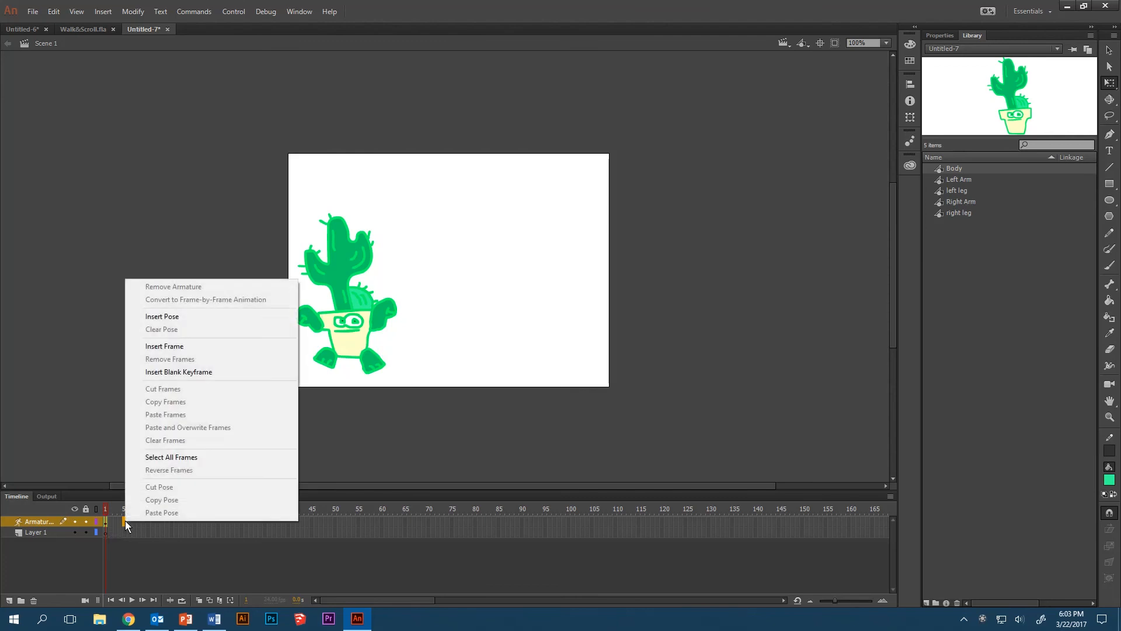
pyautogui.click(200, 317)
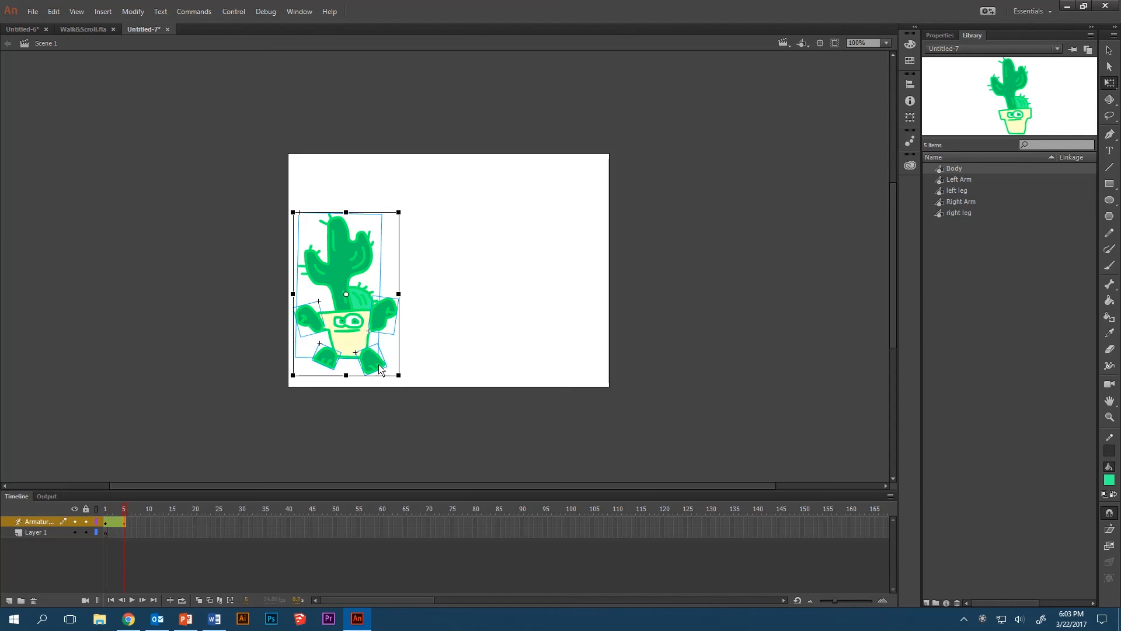
pyautogui.moveTo(379, 366); pyautogui.dragTo(378, 366)
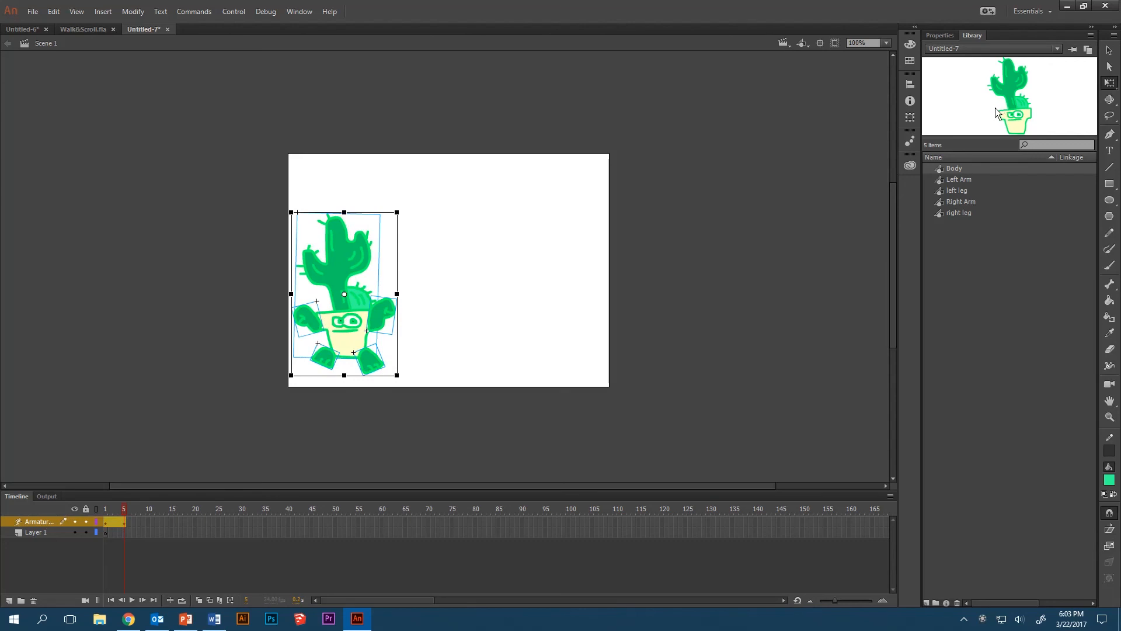
pyautogui.click(1110, 53)
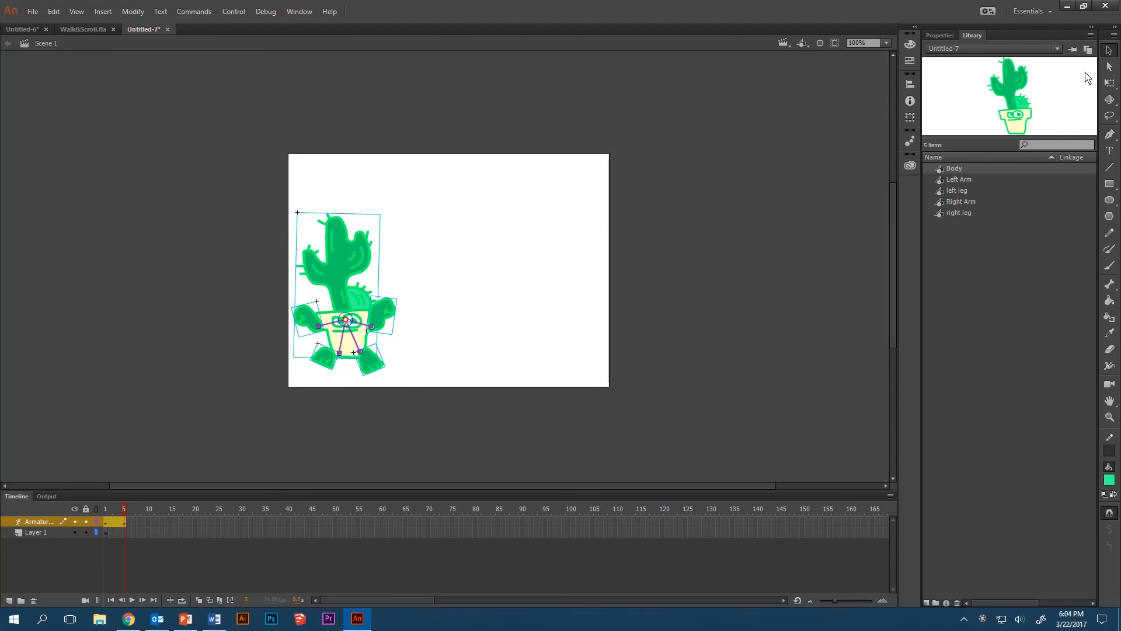
pyautogui.click(395, 371)
pyautogui.moveTo(379, 366); pyautogui.dragTo(340, 374)
pyautogui.moveTo(390, 312); pyautogui.dragTo(389, 350)
pyautogui.moveTo(301, 321); pyautogui.dragTo(296, 351)
pyautogui.press('Return')
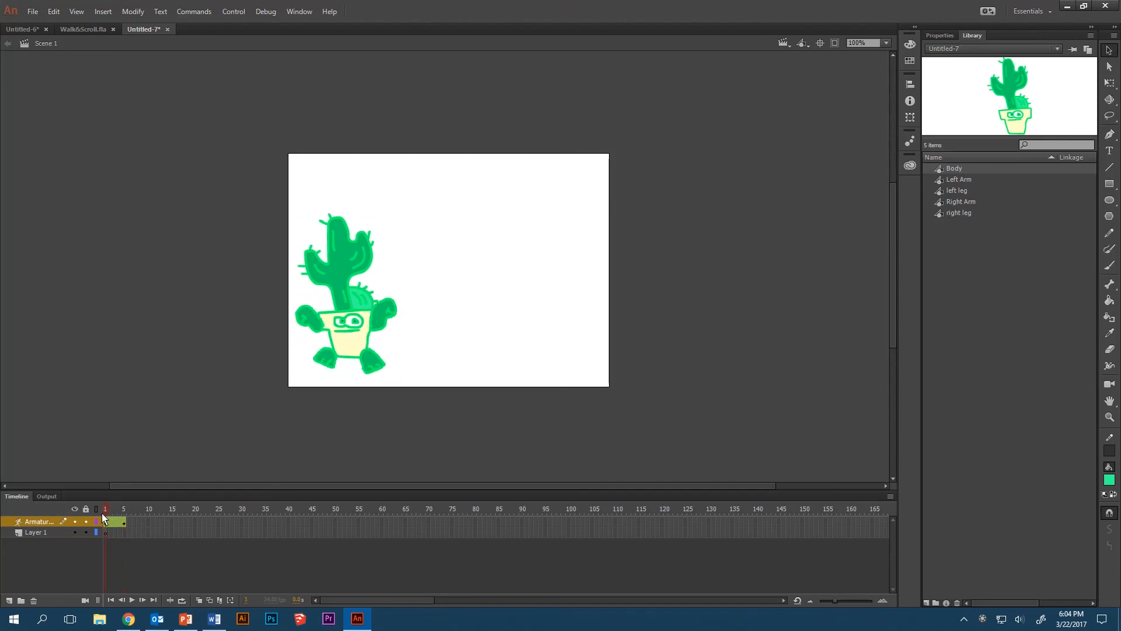
pyautogui.moveTo(94, 524); pyautogui.dragTo(125, 523)
# Insert a pose at frame 10 and move the whole character up and to the right with Free Transform.
pyautogui.rightClick(148, 523)
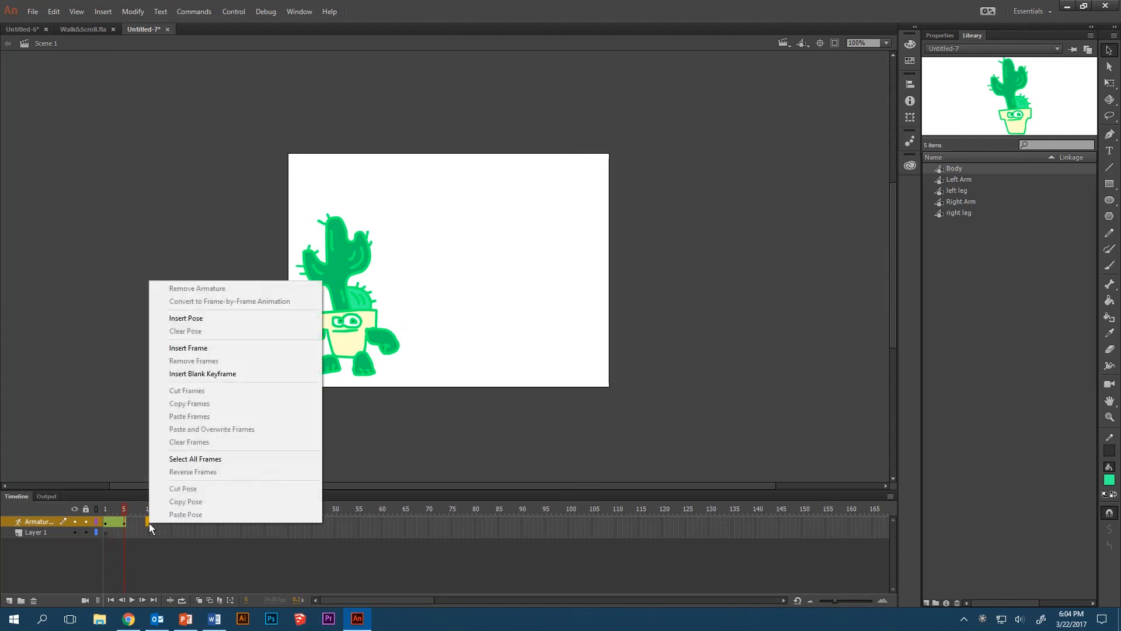
pyautogui.click(230, 318)
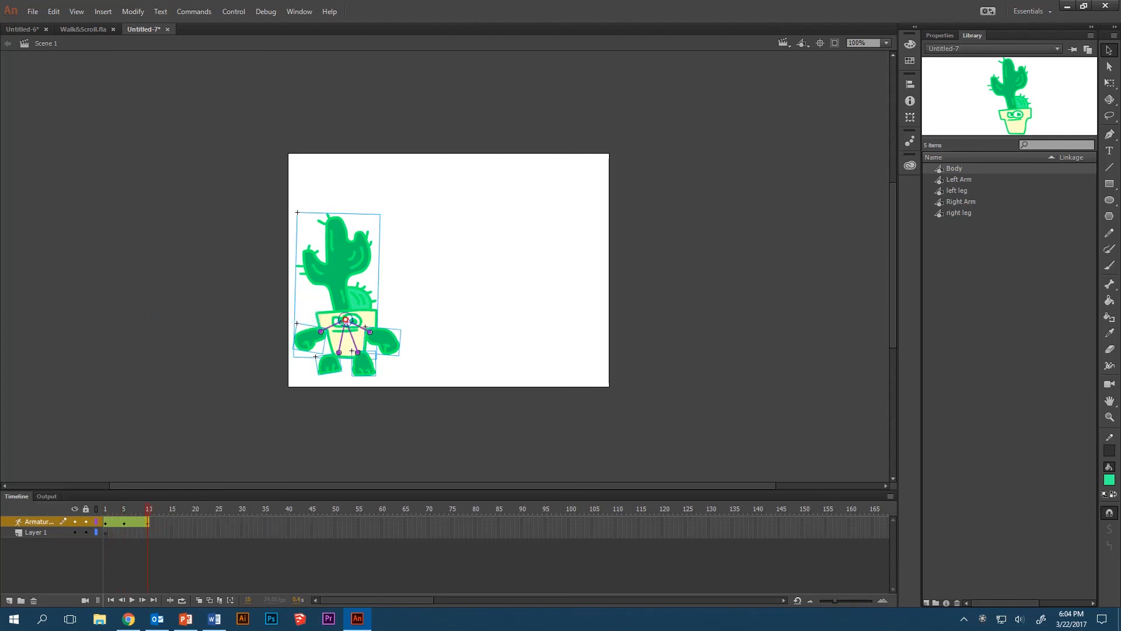
pyautogui.click(1109, 82)
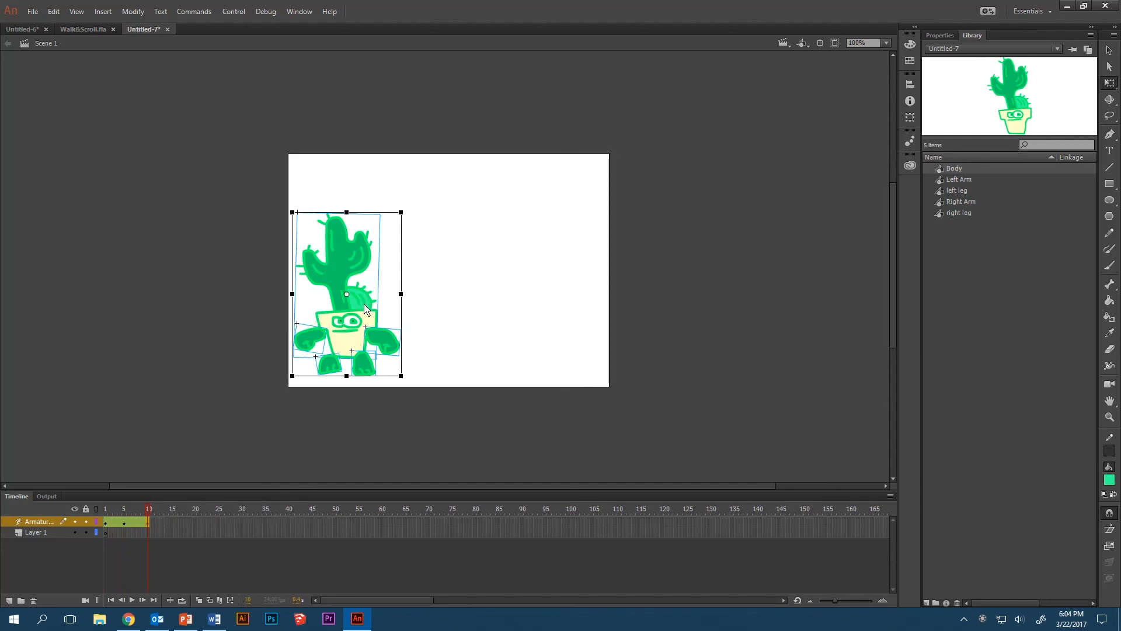
pyautogui.moveTo(365, 309); pyautogui.dragTo(387, 288)
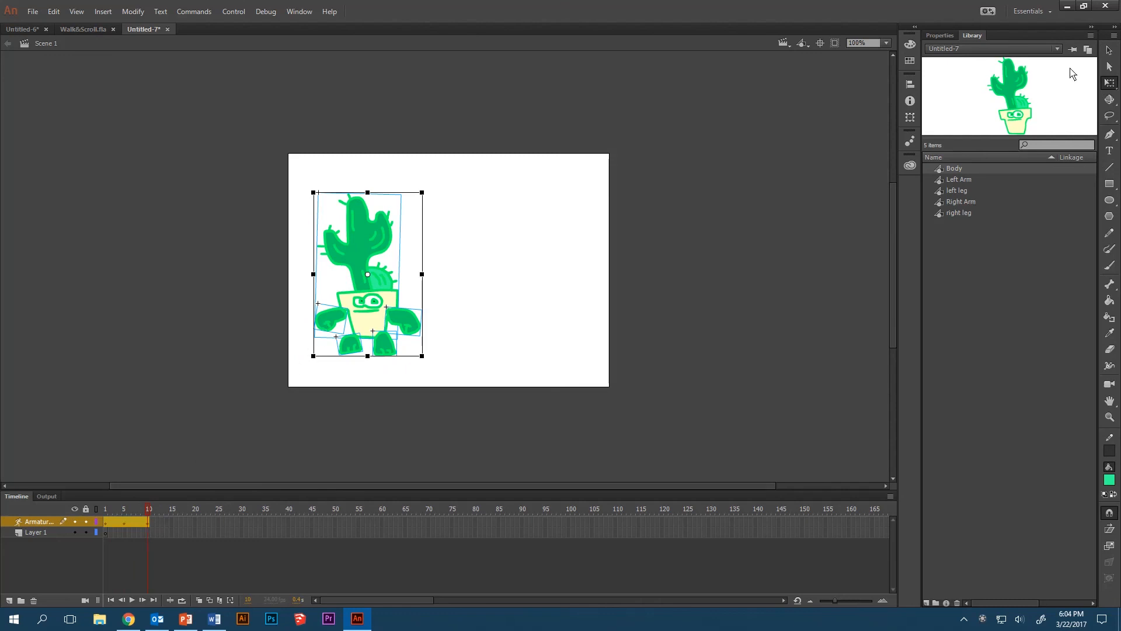
# Raise both arms and spread the feet outward in the frame 10 pose, and preview the hop.
pyautogui.click(1110, 53)
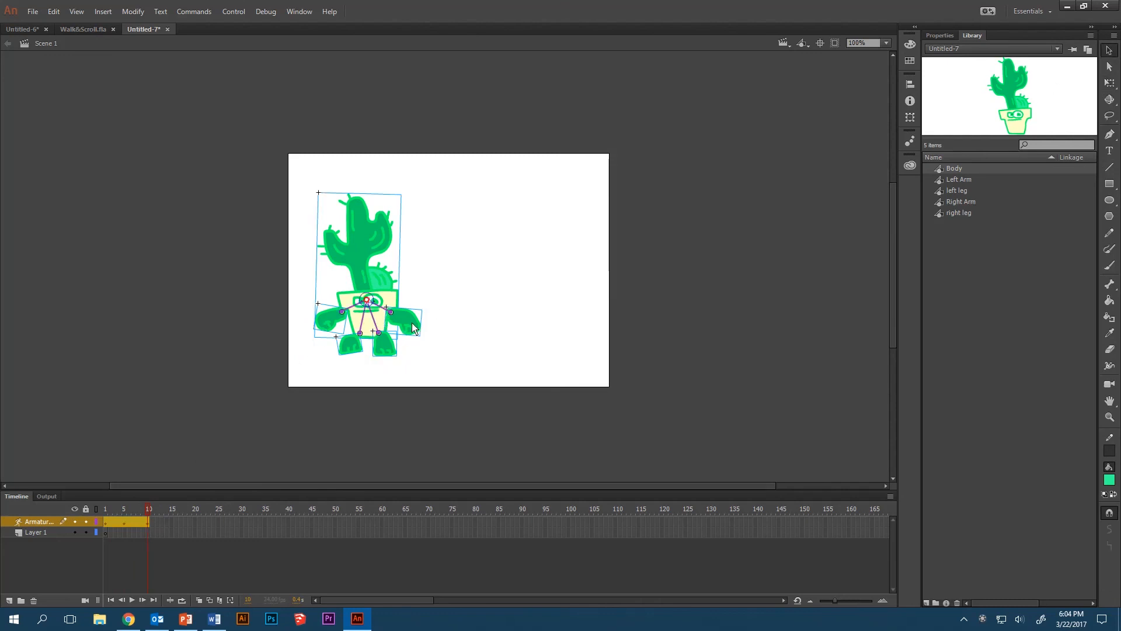
pyautogui.moveTo(414, 328); pyautogui.dragTo(417, 289)
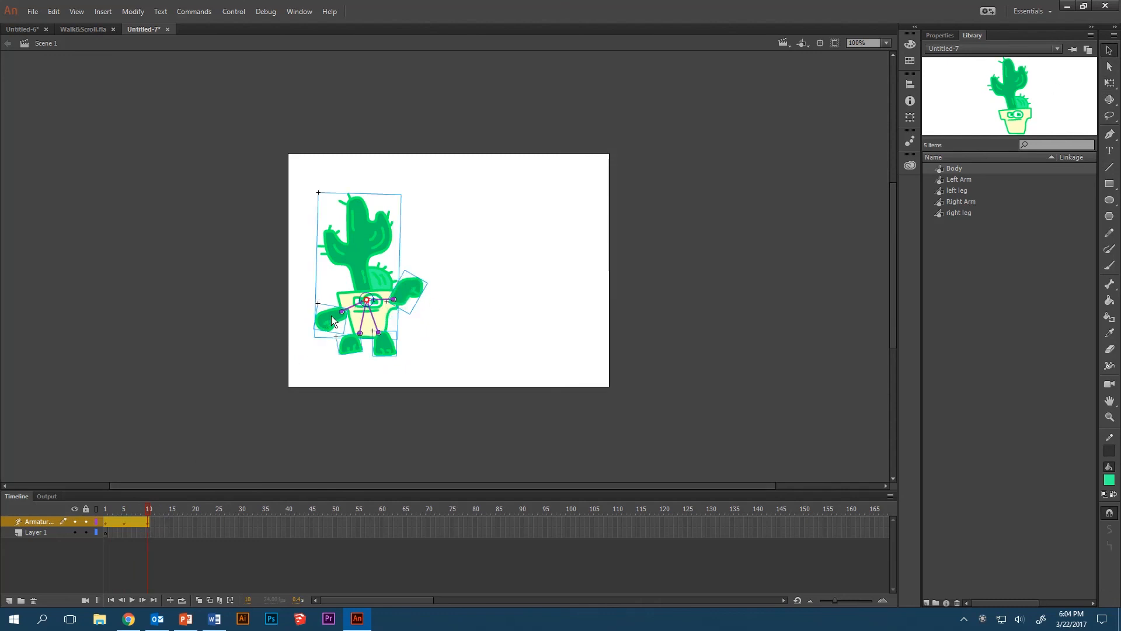
pyautogui.moveTo(332, 321); pyautogui.dragTo(331, 286)
pyautogui.moveTo(344, 351); pyautogui.dragTo(398, 335)
pyautogui.moveTo(124, 510); pyautogui.dragTo(150, 512)
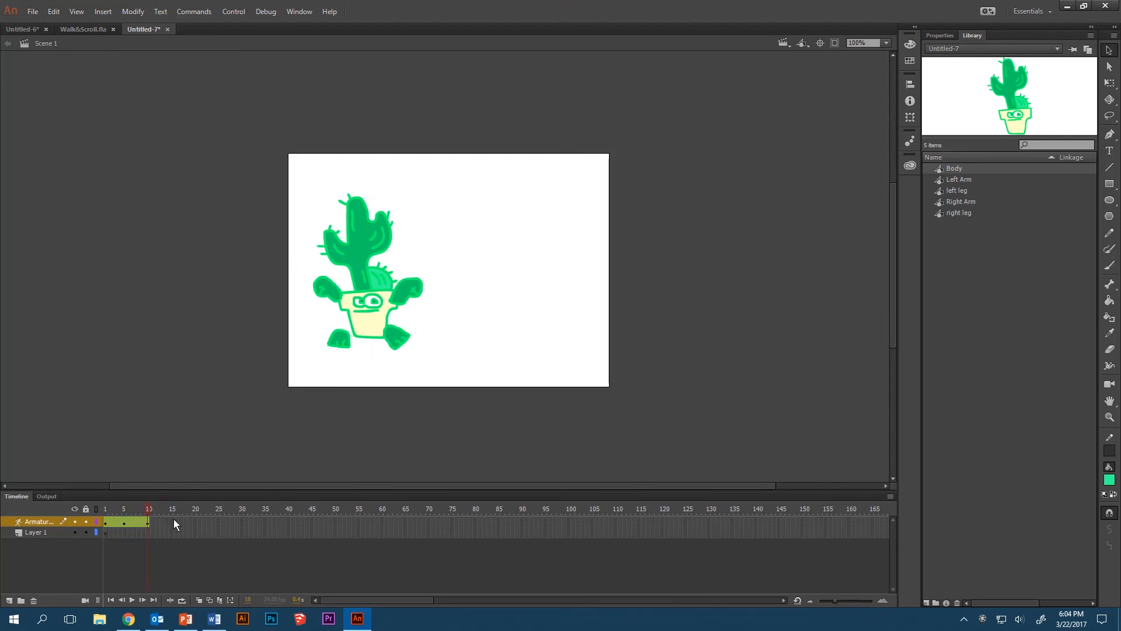
# Insert a pose at frame 15, move the character down and right to land, and lower its arms and draw in its feet.
pyautogui.rightClick(171, 521)
pyautogui.click(258, 318)
pyautogui.press('q')
pyautogui.moveTo(388, 263); pyautogui.dragTo(414, 290)
pyautogui.press('Return')
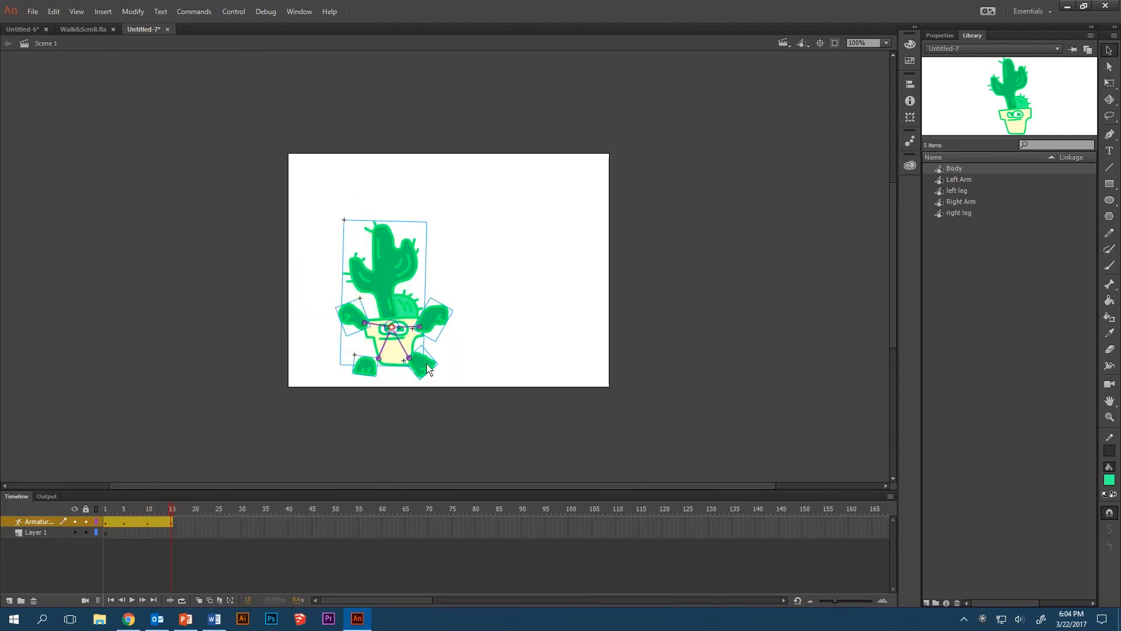
pyautogui.click(129, 518)
pyautogui.moveTo(130, 518); pyautogui.dragTo(172, 524)
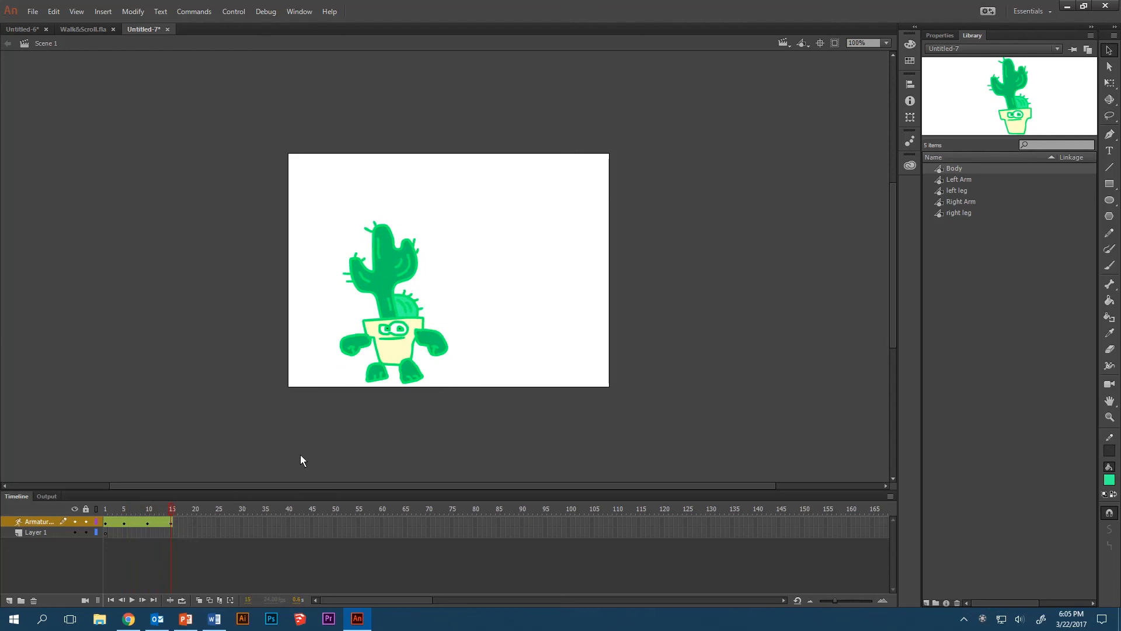
# Insert a pose at frame 20 and raise the arm on the pot's right side.
pyautogui.rightClick(196, 522)
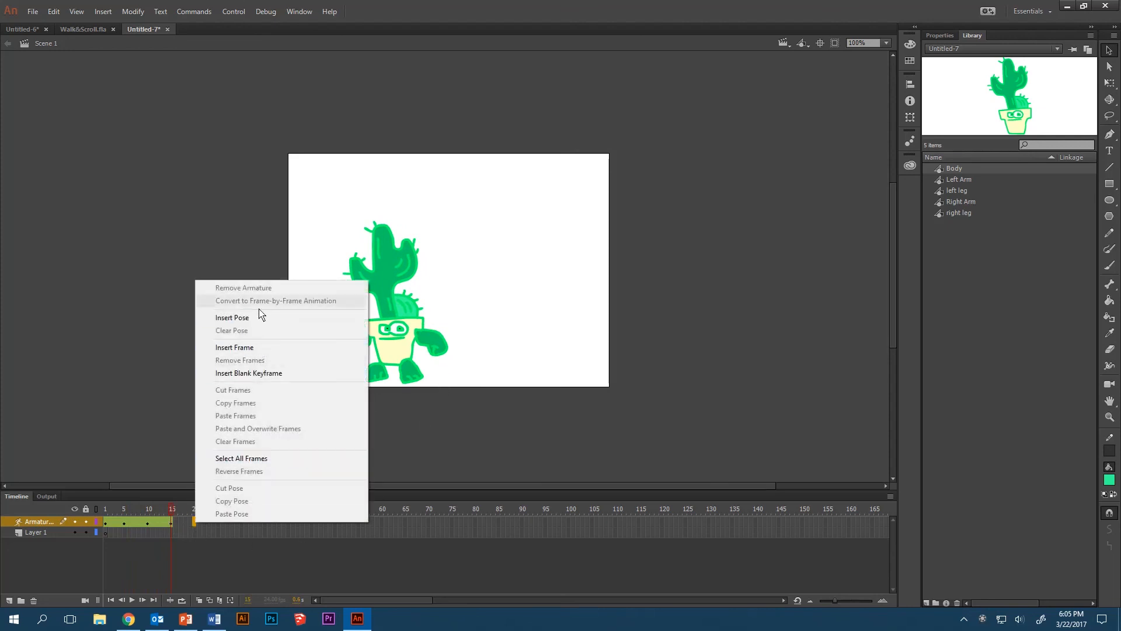
pyautogui.click(261, 317)
pyautogui.moveTo(440, 348); pyautogui.dragTo(439, 305)
# Insert a pose at frame 25 and swing the raised arm inward toward the cactus.
pyautogui.click(219, 521)
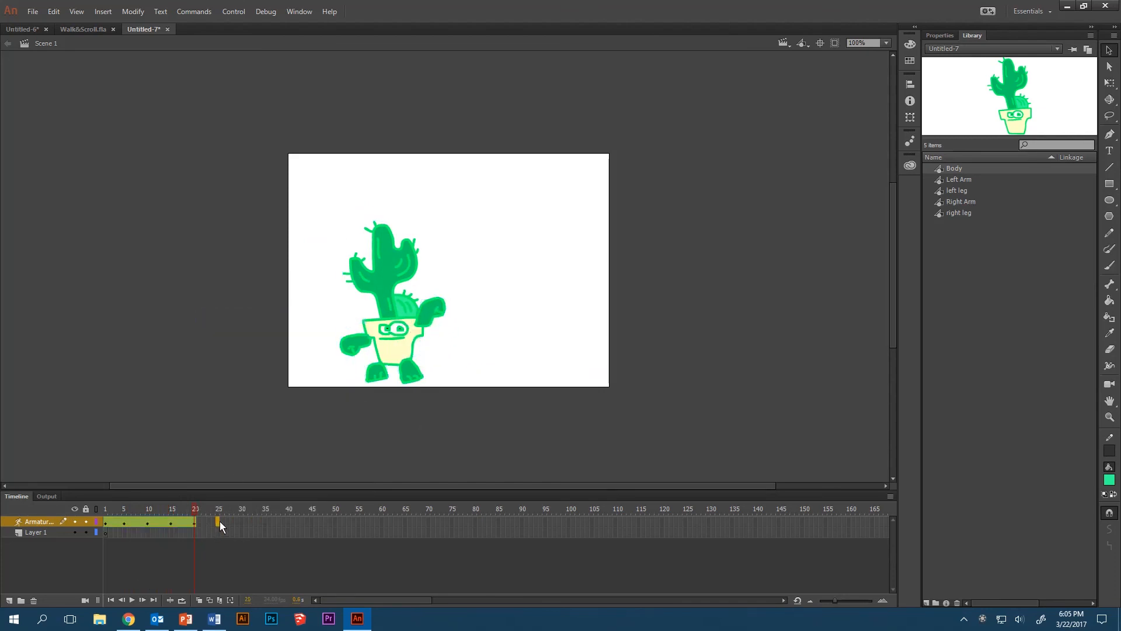
pyautogui.rightClick(220, 521)
pyautogui.click(286, 316)
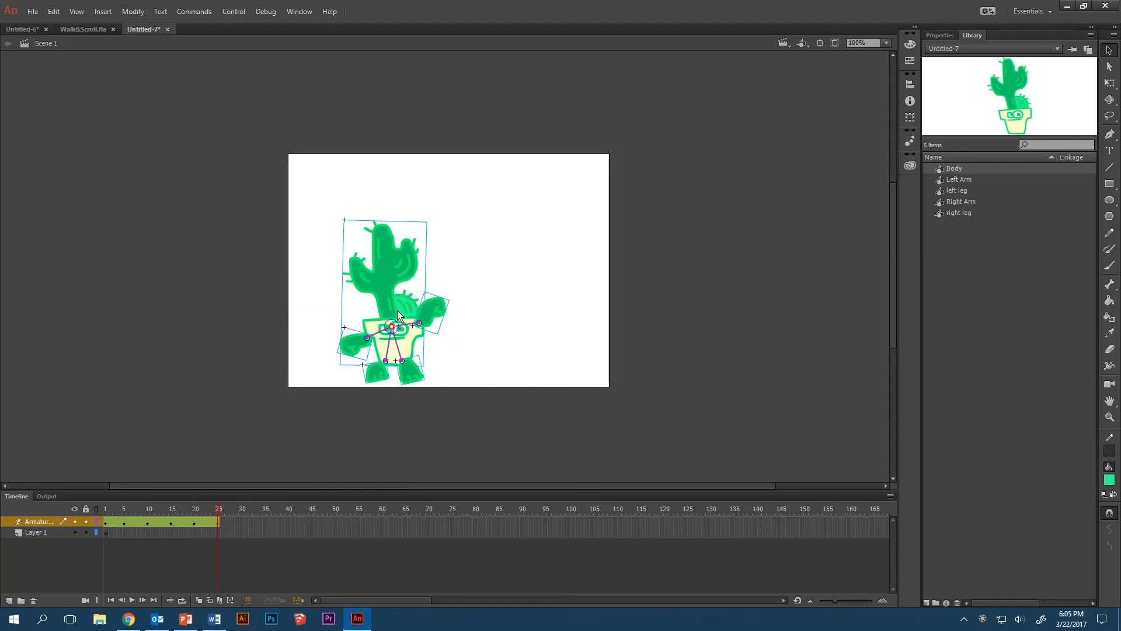
pyautogui.moveTo(432, 308); pyautogui.dragTo(416, 299)
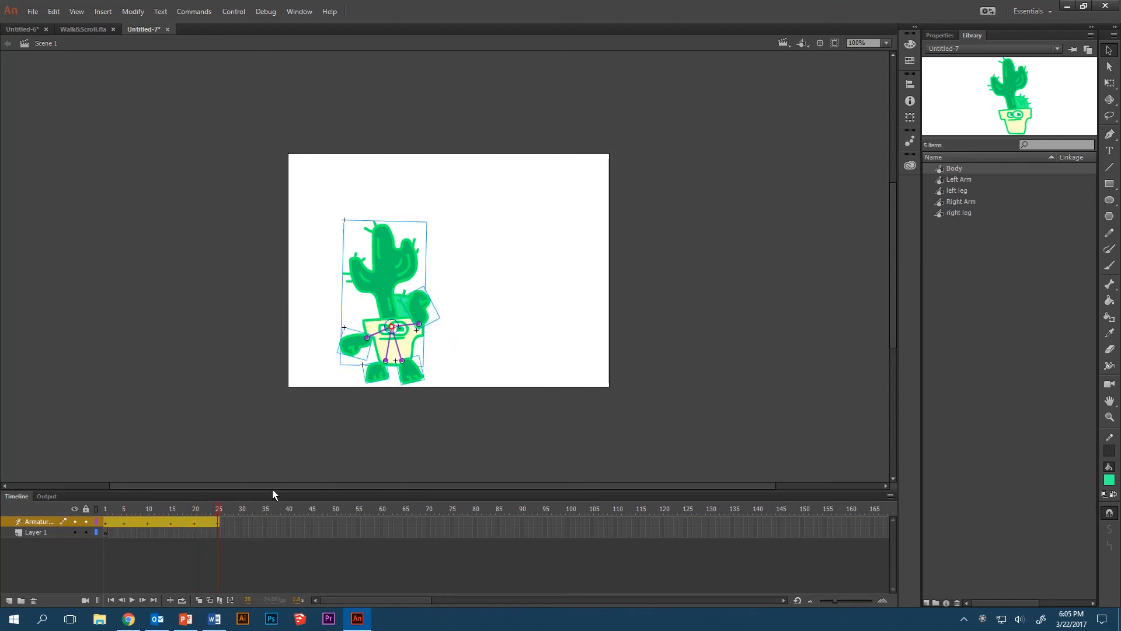
# Insert a pose at frame 31 and swing the raised arm outward, away from the cactus.
pyautogui.click(243, 521)
pyautogui.rightClick(244, 520)
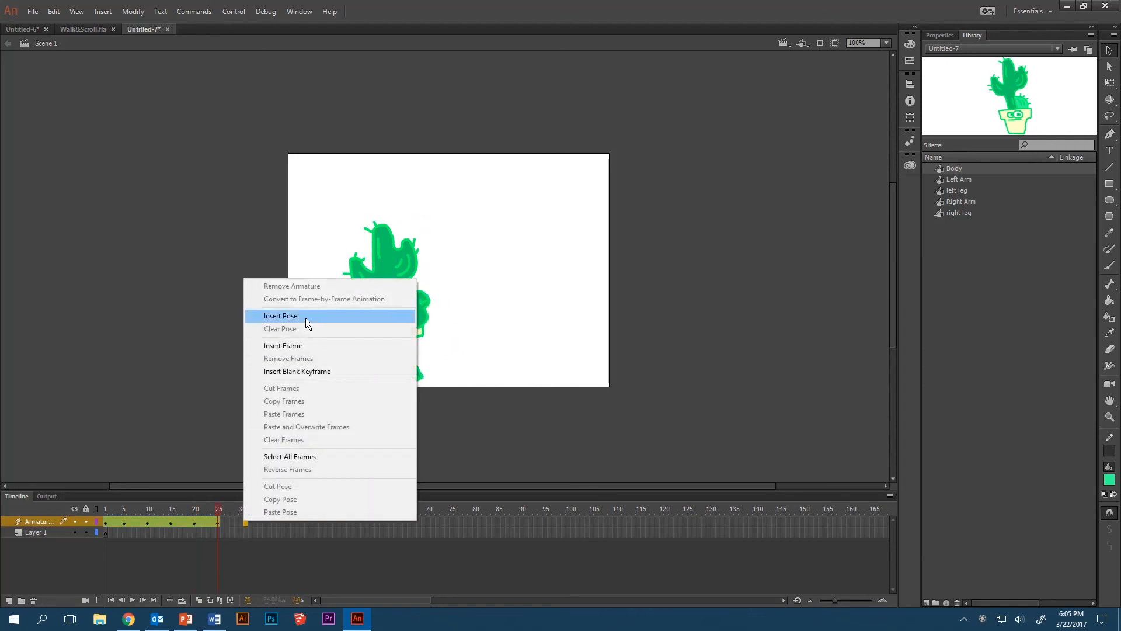
pyautogui.click(286, 316)
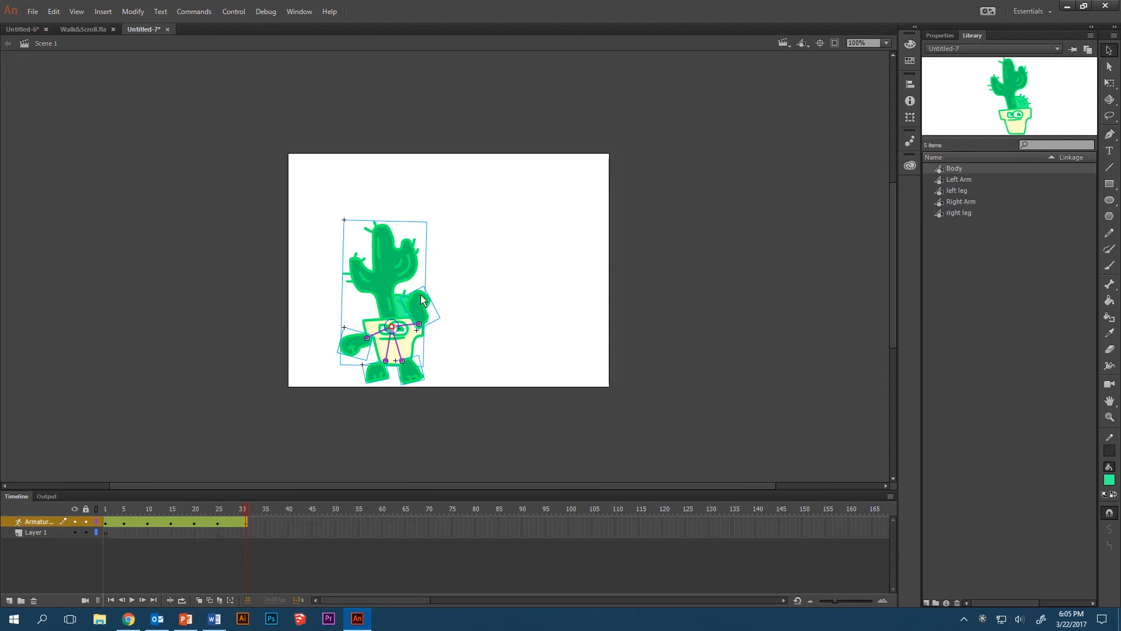
pyautogui.moveTo(421, 296); pyautogui.dragTo(441, 305)
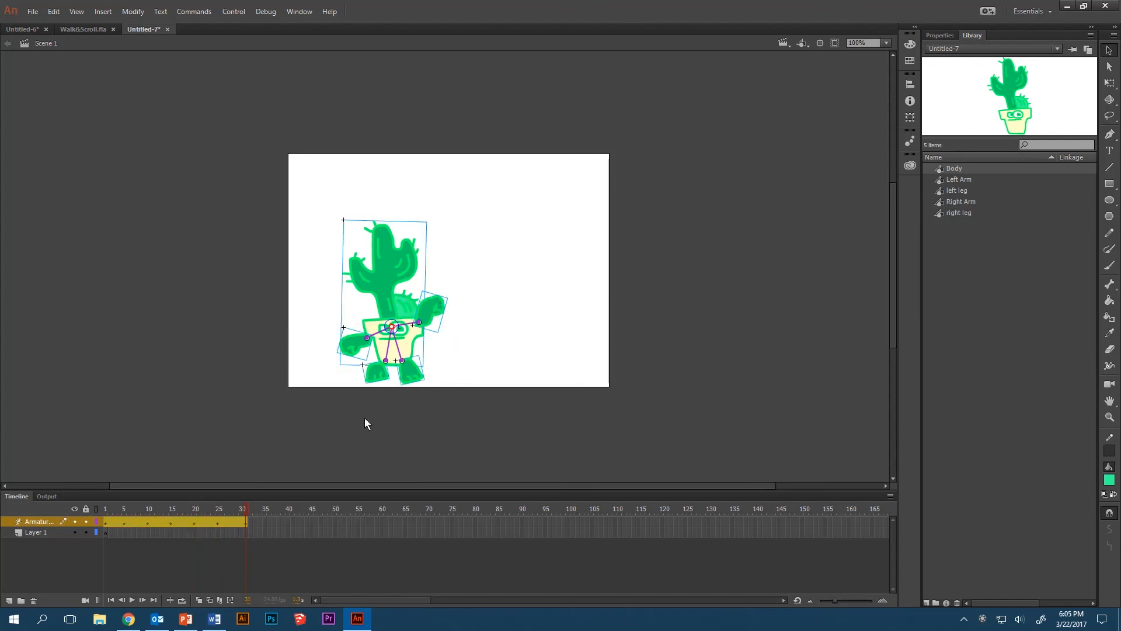
# Insert a pose at frame 36 and lower the raised arm to the pot's side.
pyautogui.click(266, 522)
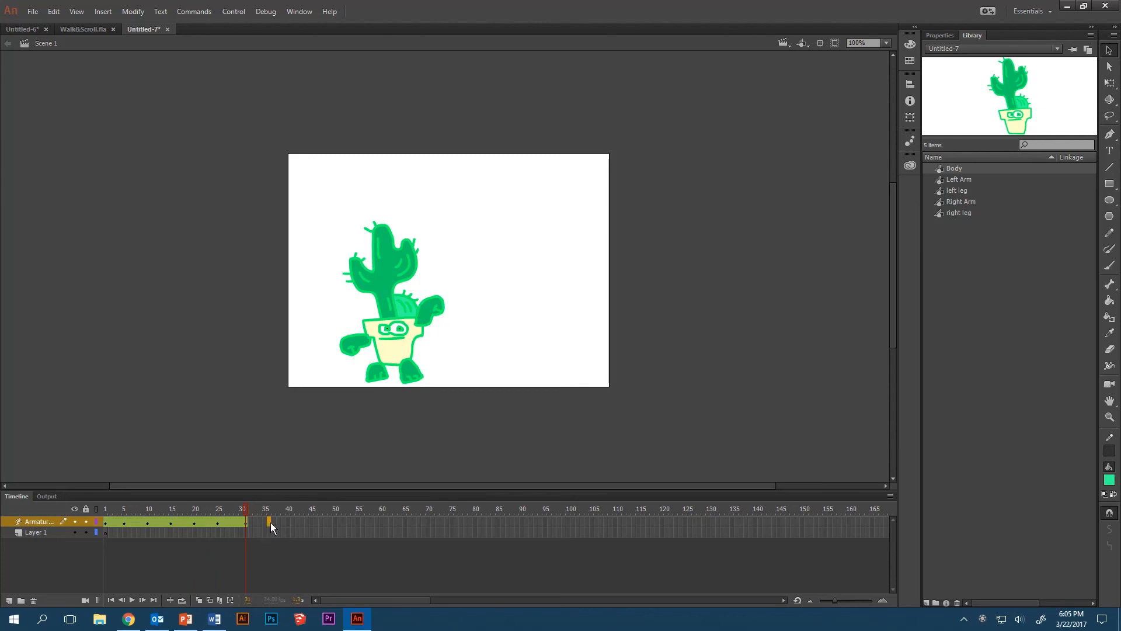
pyautogui.rightClick(271, 523)
pyautogui.click(329, 320)
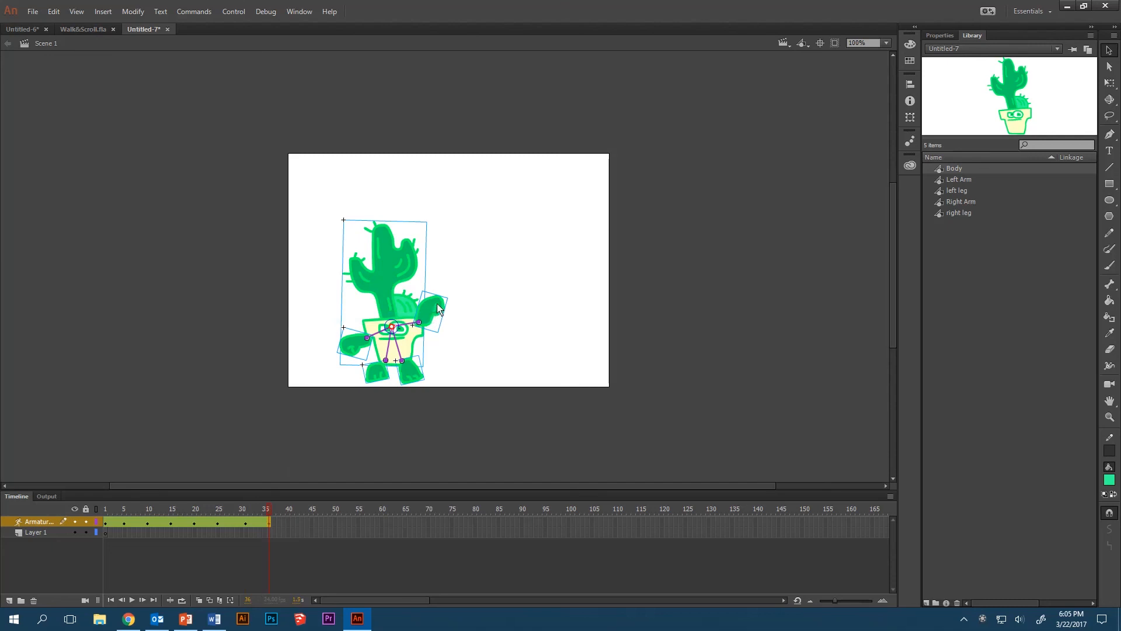
pyautogui.moveTo(439, 309); pyautogui.dragTo(460, 336)
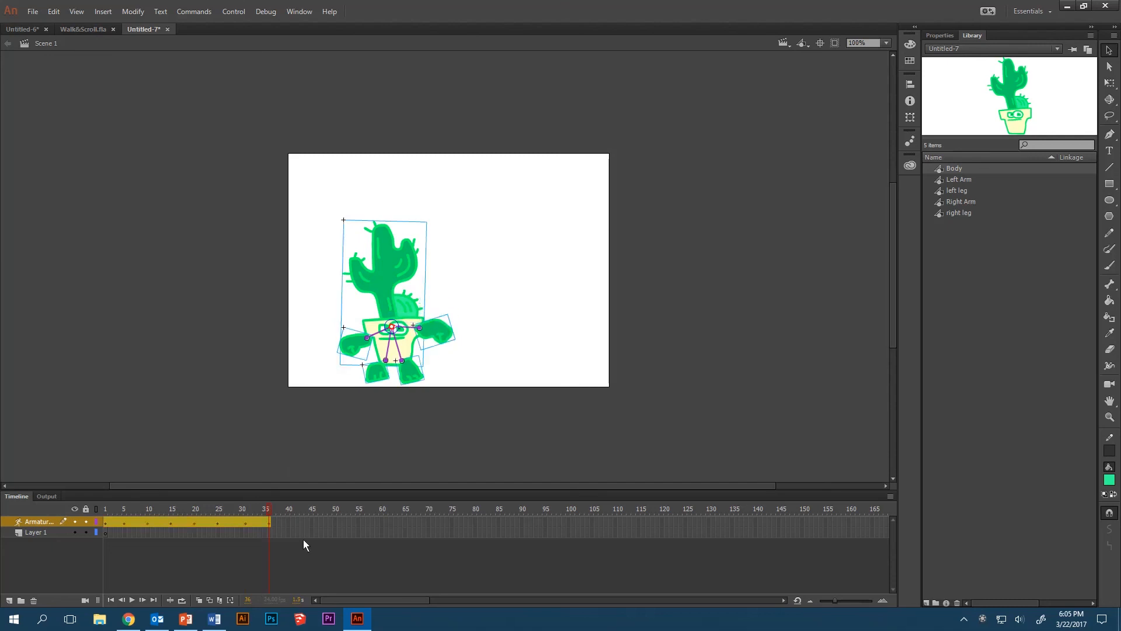
# Preview the hop and wave by playing and scrubbing the timeline, then test the movie and close the test window.
pyautogui.press('Return')
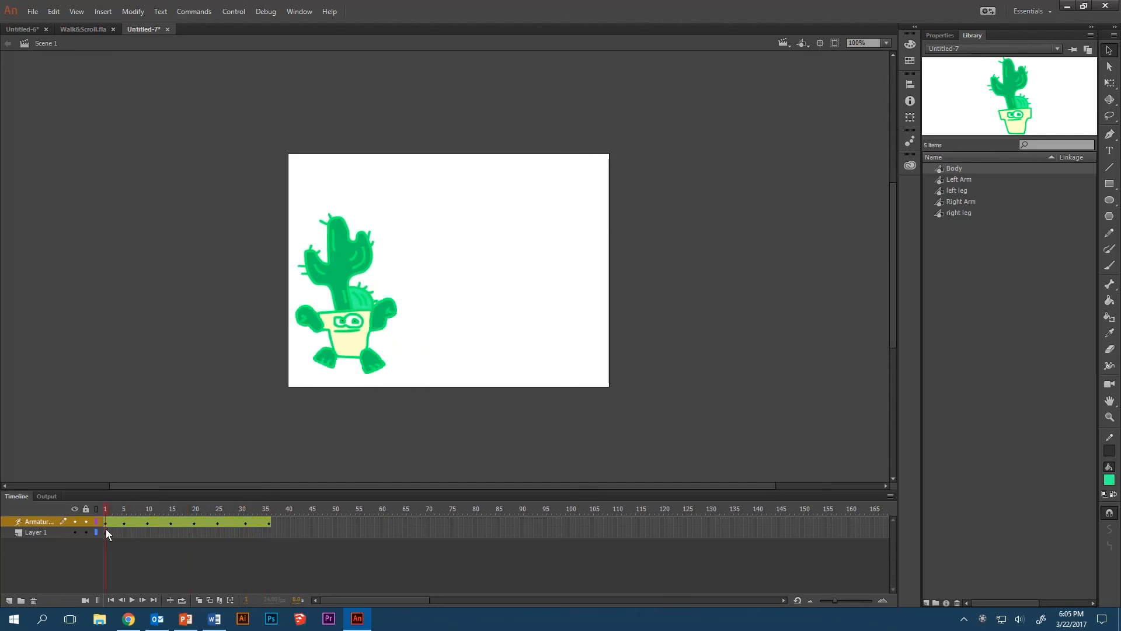
pyautogui.moveTo(173, 530); pyautogui.dragTo(251, 528)
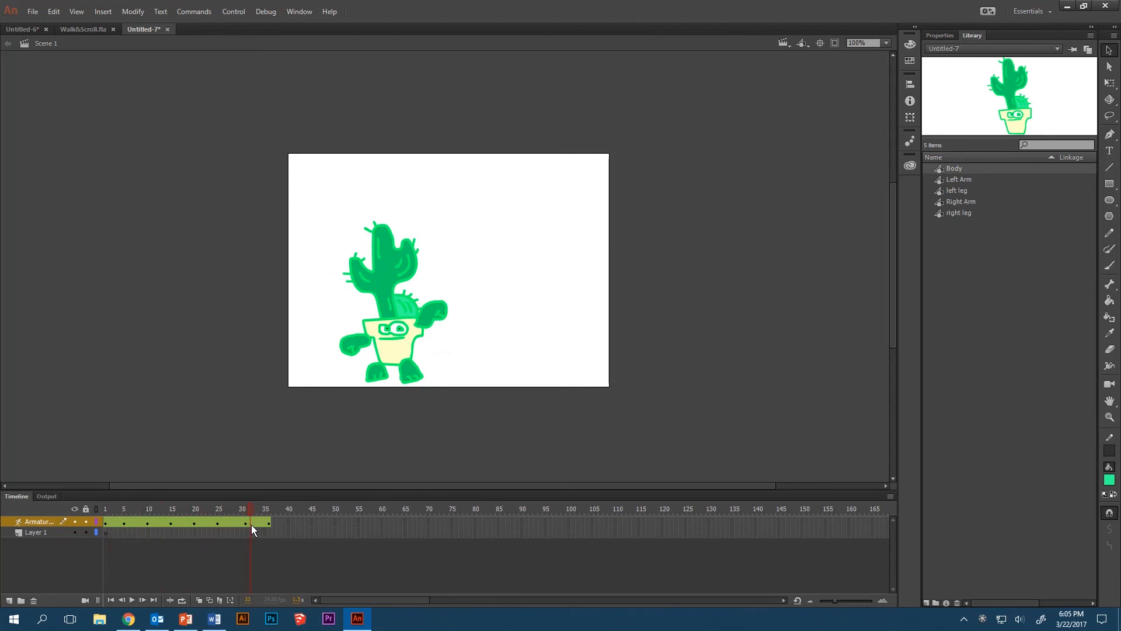
pyautogui.hotkey('ctrl', 'Return')
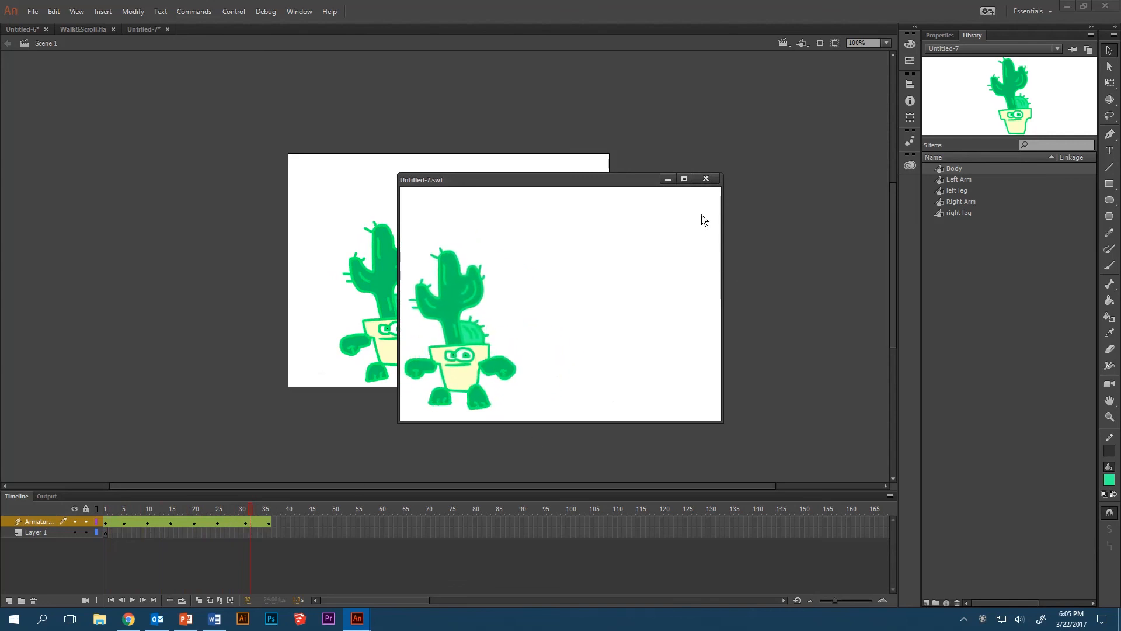
pyautogui.click(706, 180)
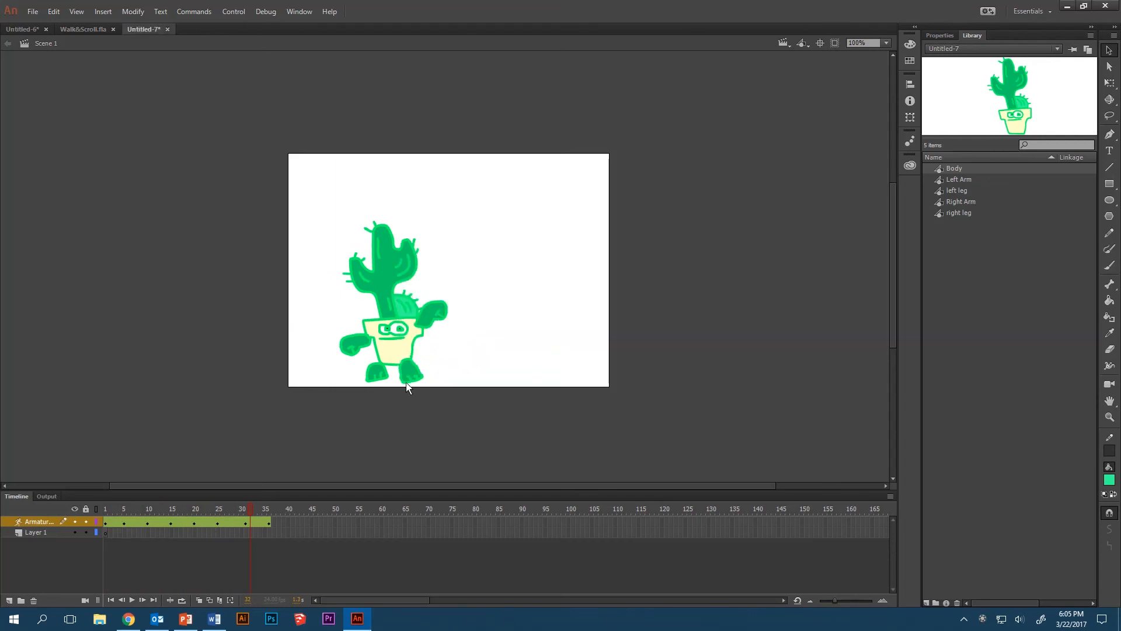